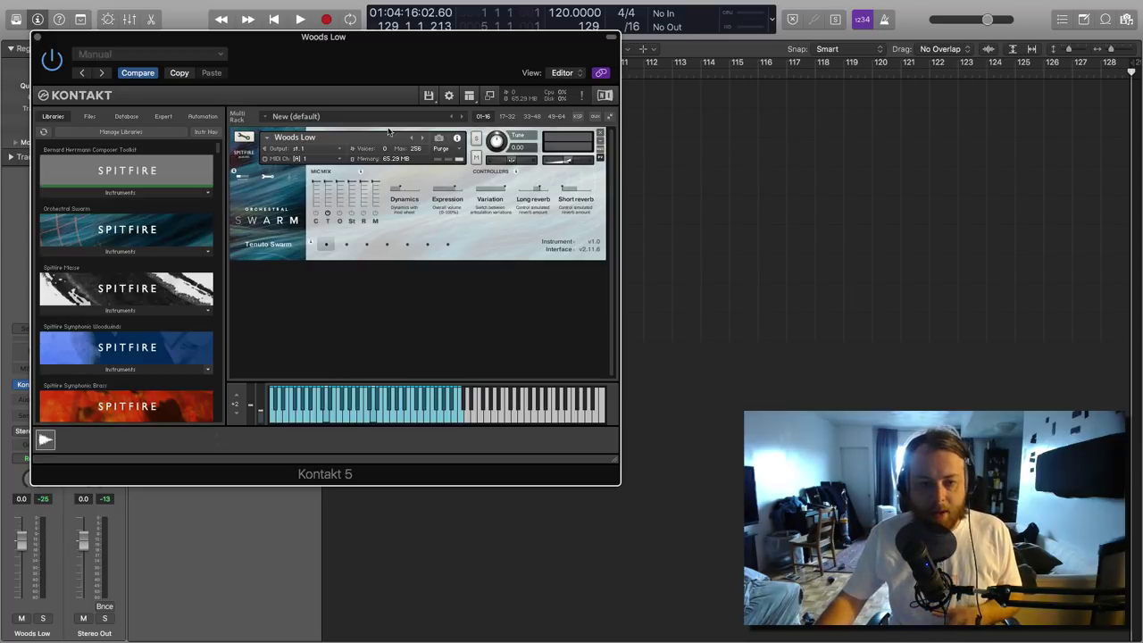
# Move the Kontakt window off the track list and layer the Combo Swarm and Mordent Semitone articulations on the Woods High track.
pyautogui.moveTo(342, 75); pyautogui.dragTo(732, 117)
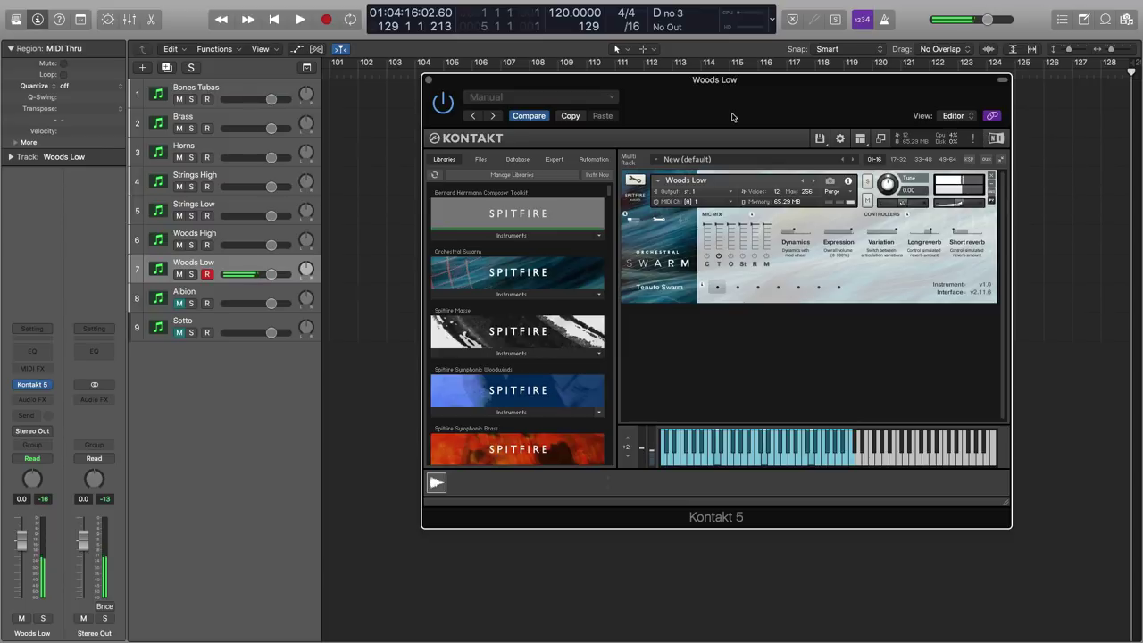
pyautogui.press('Up')
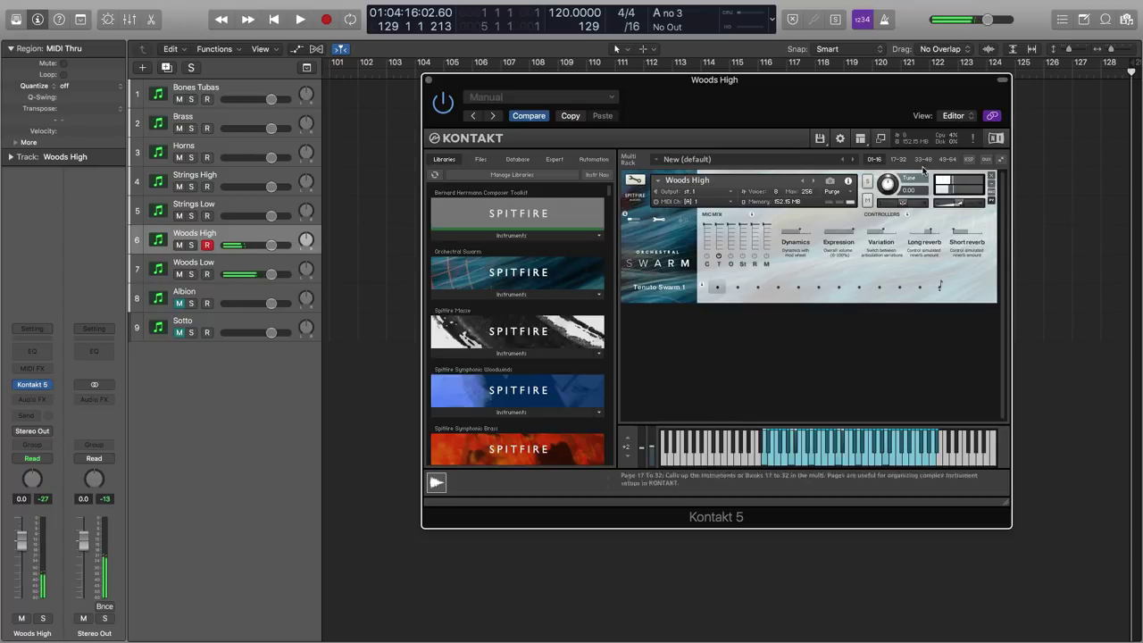
pyautogui.click(880, 287)
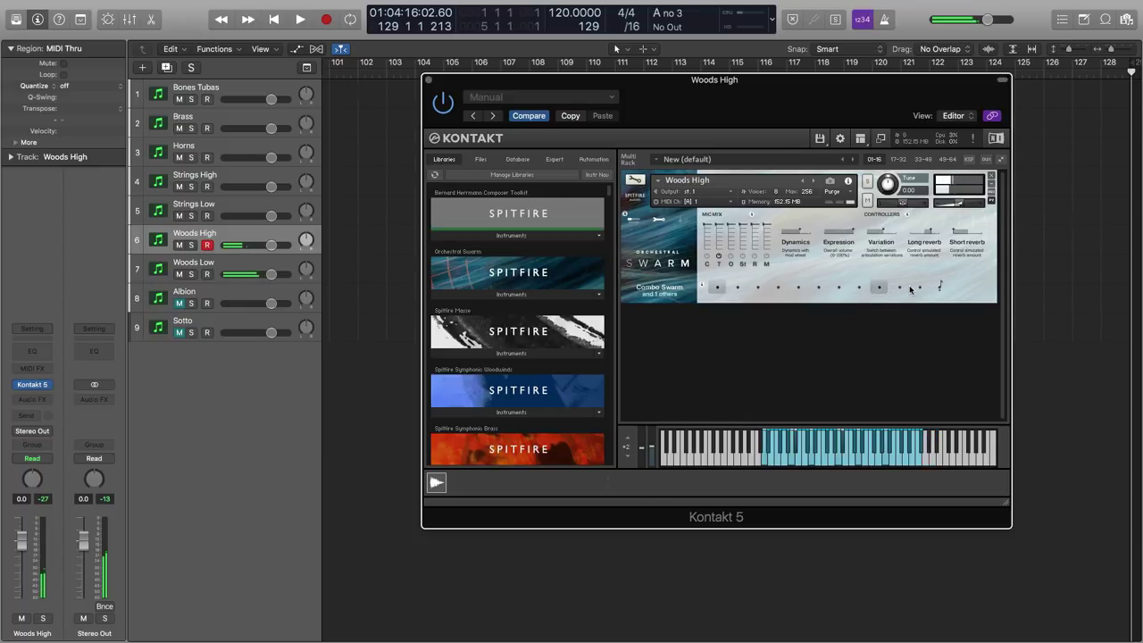
pyautogui.click(904, 287)
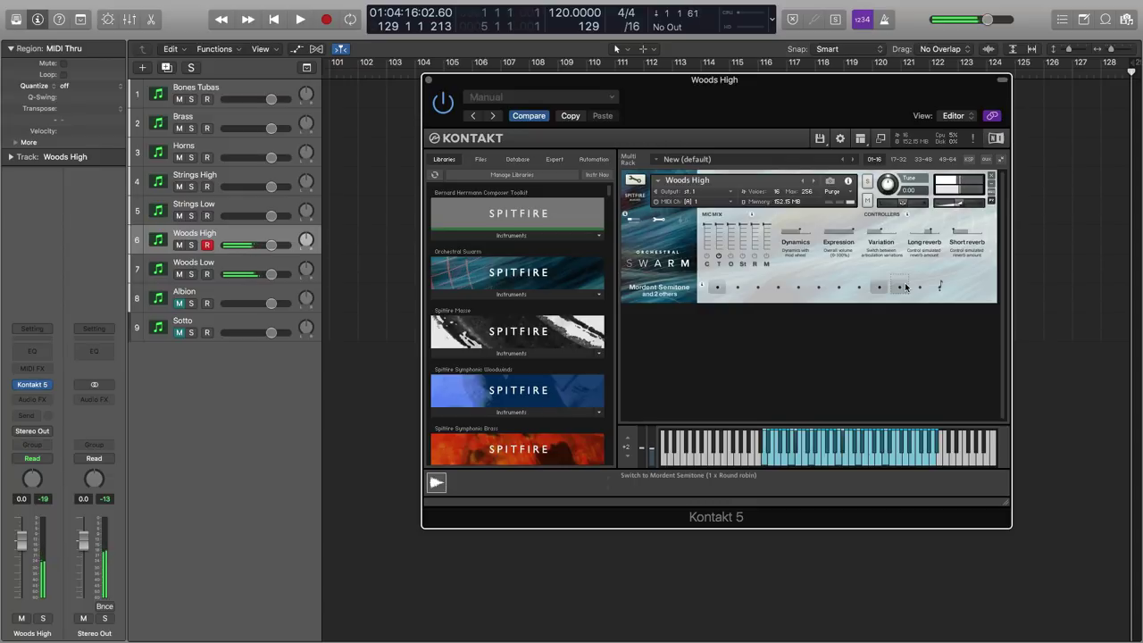
# Go past the Strings Low patch to the Strings High track and set its articulation to Combo Swell.
pyautogui.press('Up')
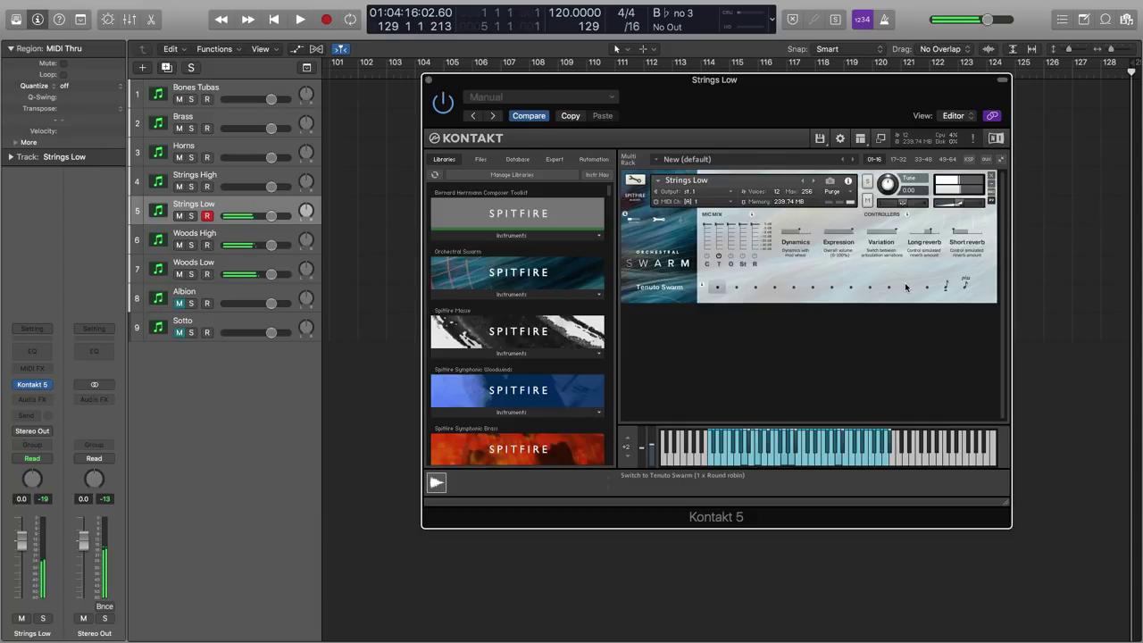
pyautogui.press('Up')
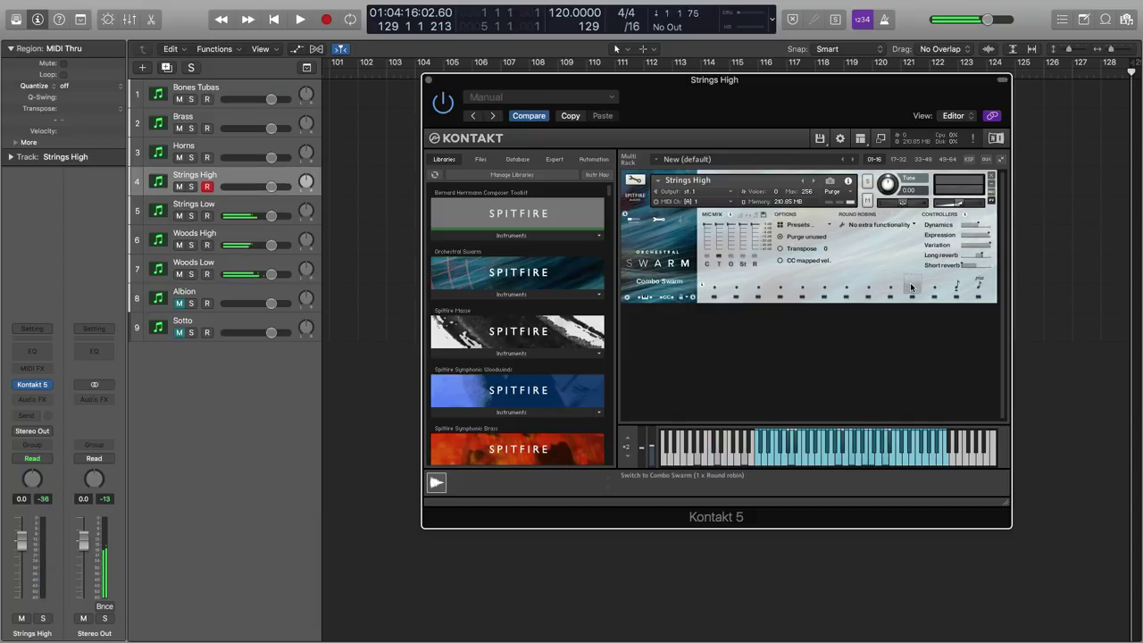
pyautogui.click(935, 287)
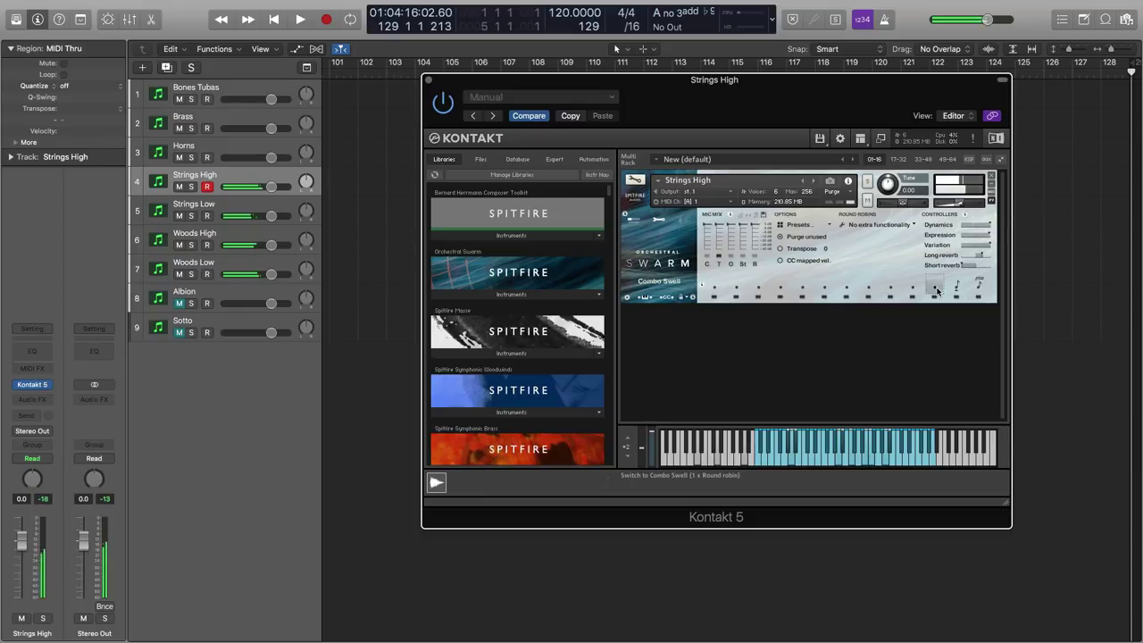
# Audition the Orchestral Swarm patches on the Horns, Brass and Bones Tubas tracks in turn.
pyautogui.press('Up')
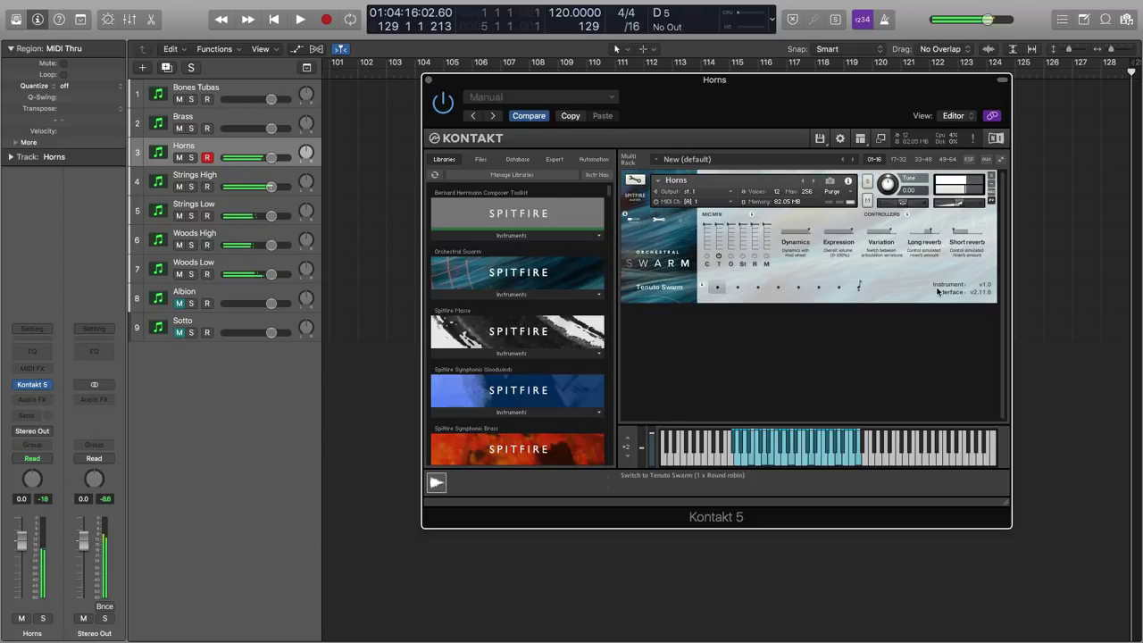
pyautogui.press('Up')
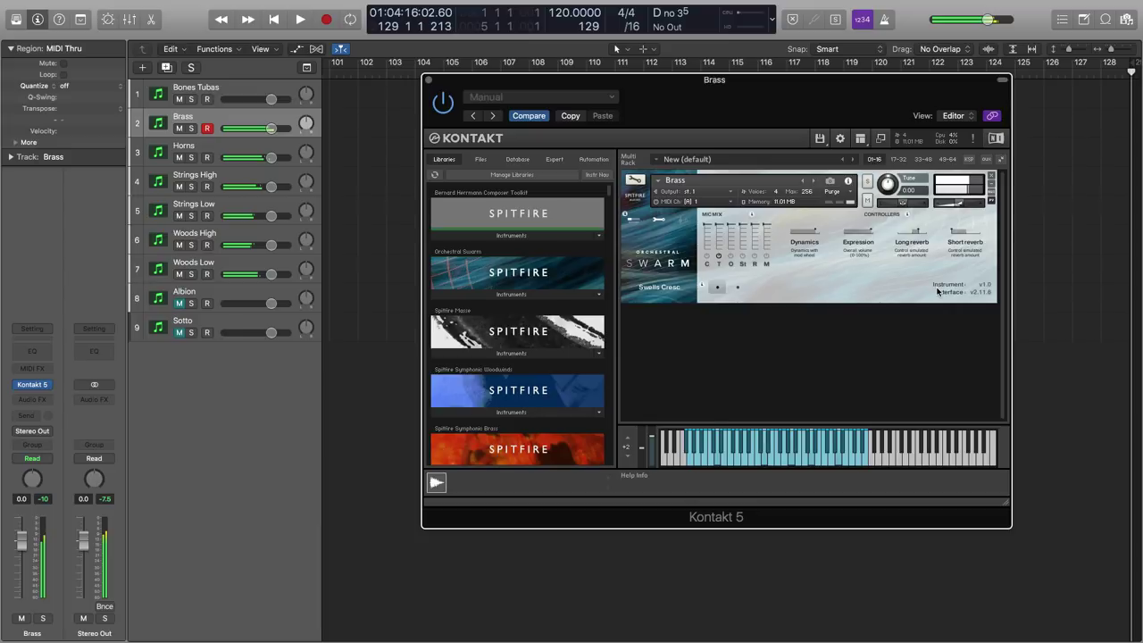
pyautogui.press('Up')
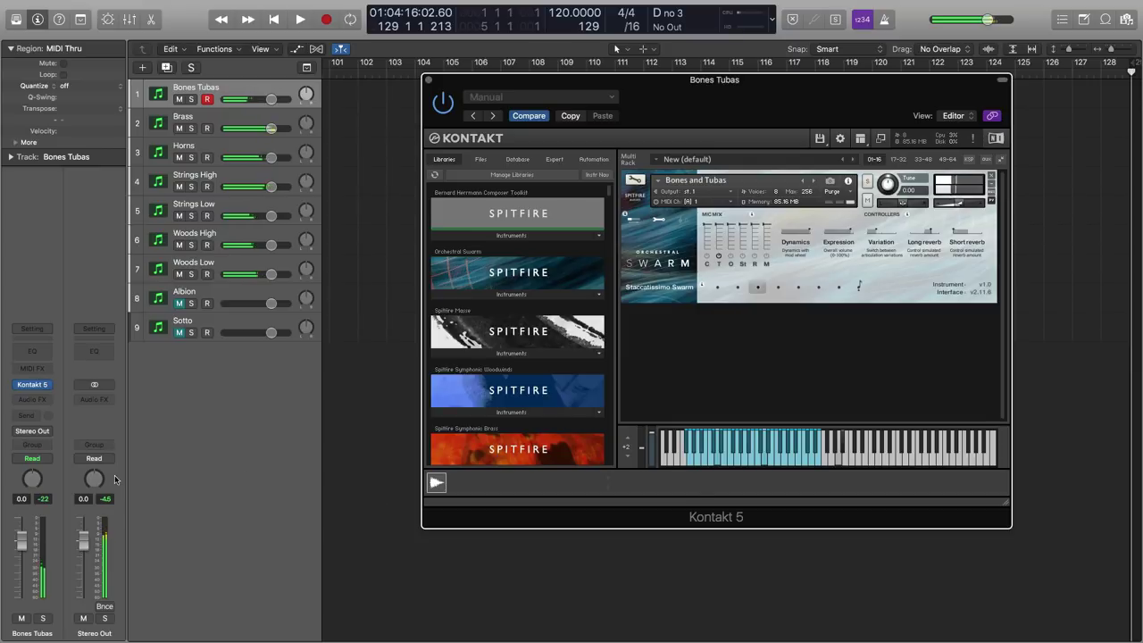
# Lower the Stereo Out channel's volume to -3.9 dB.
pyautogui.click(382, 497)
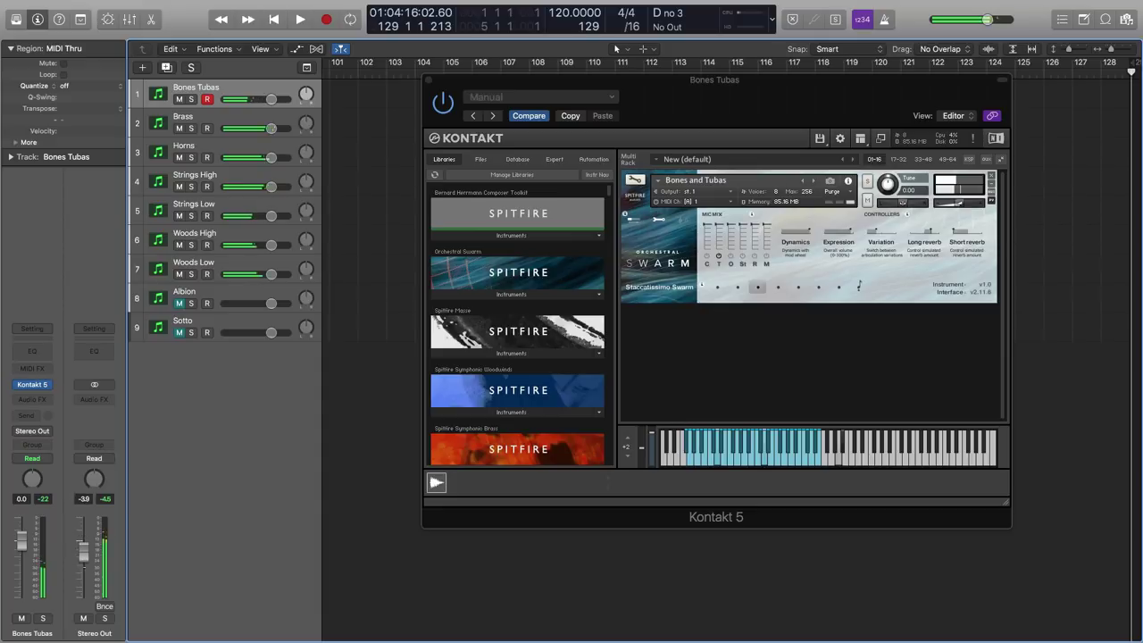
pyautogui.moveTo(83, 576); pyautogui.dragTo(83, 593)
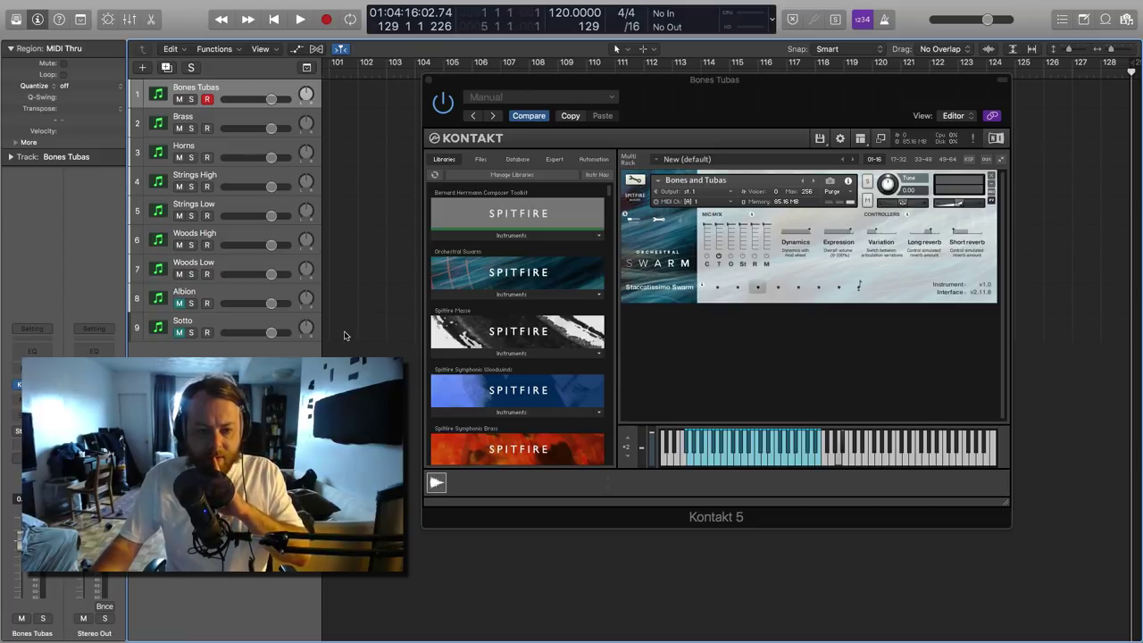
# Browse the Orchestral Swarm library's instruments and look inside its _Advanced_ folder.
pyautogui.click(494, 296)
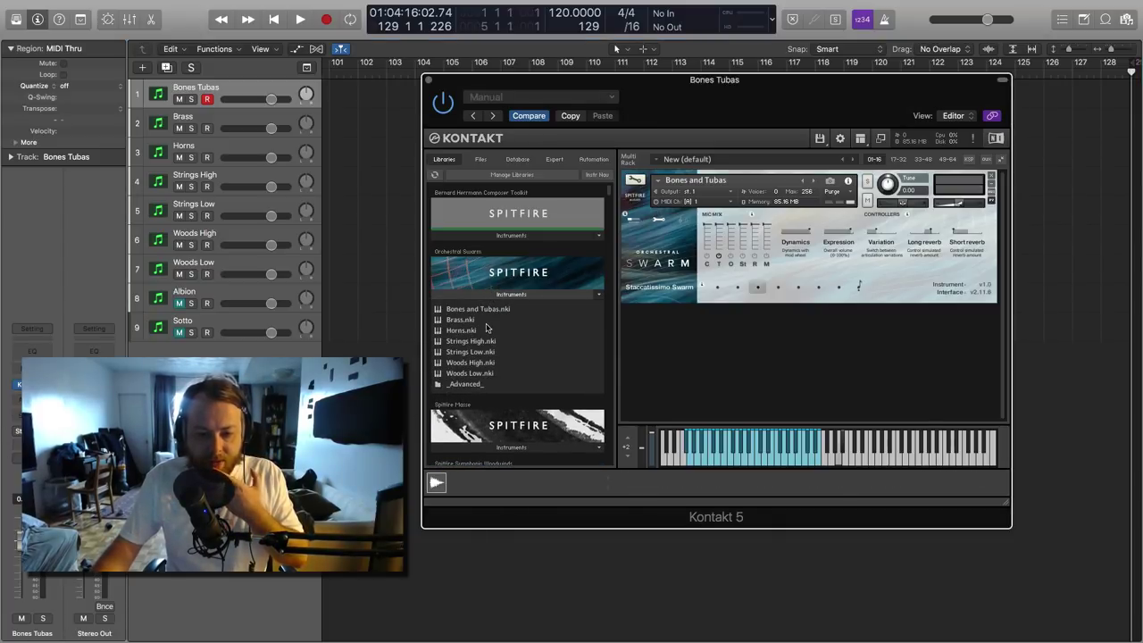
pyautogui.click(478, 387)
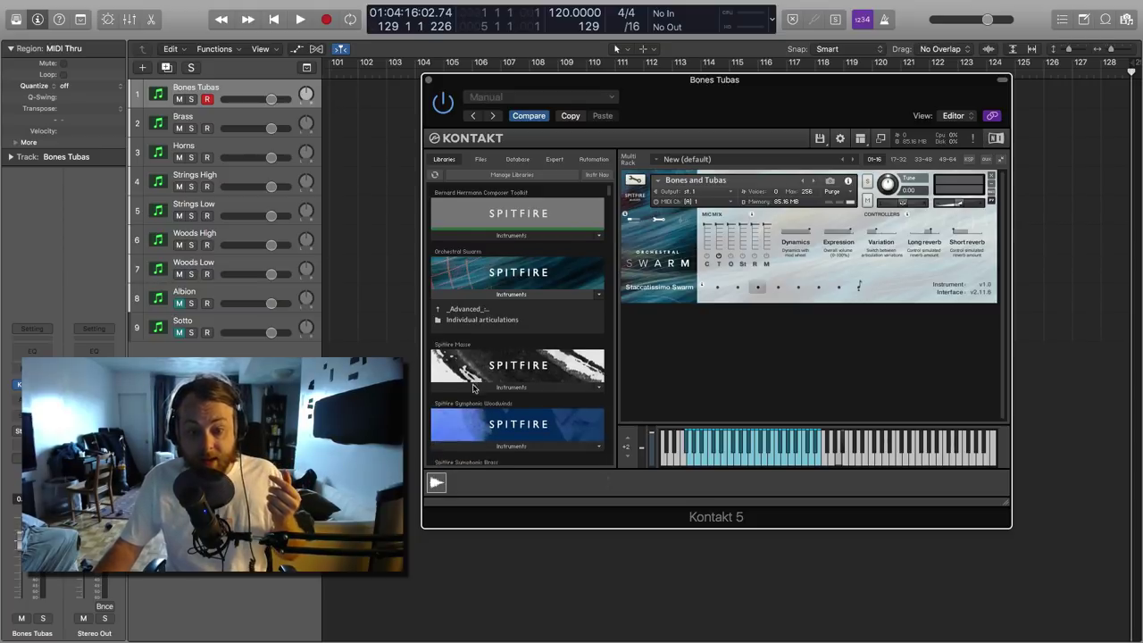
pyautogui.click(464, 311)
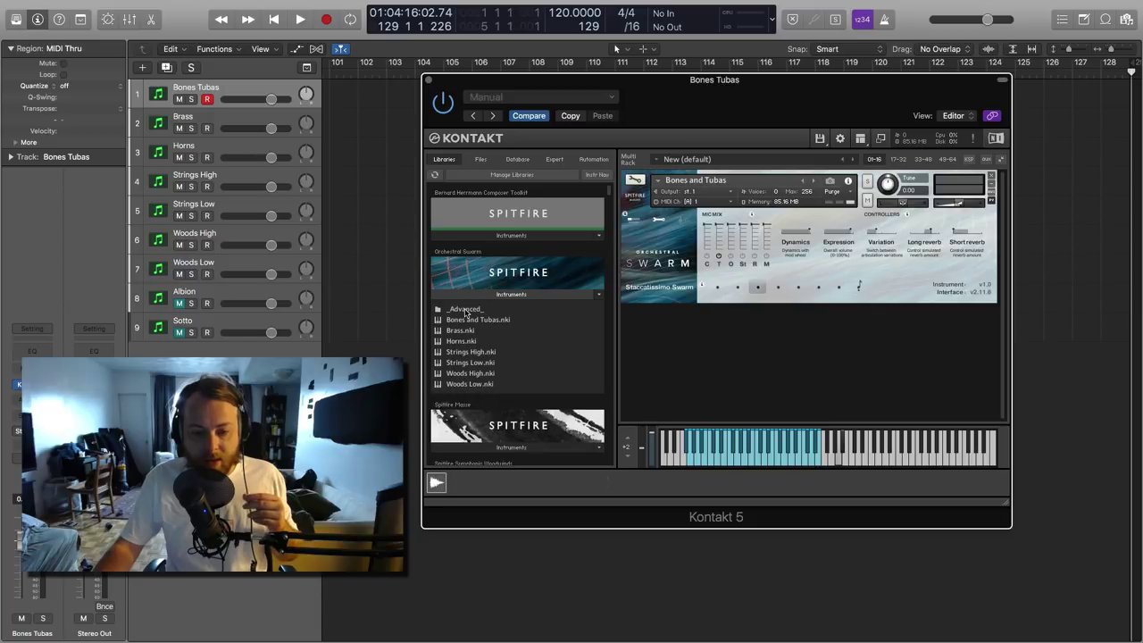
# Return to the track list and switch from Bones Tubas to the Brass track to view its patch.
pyautogui.click(237, 97)
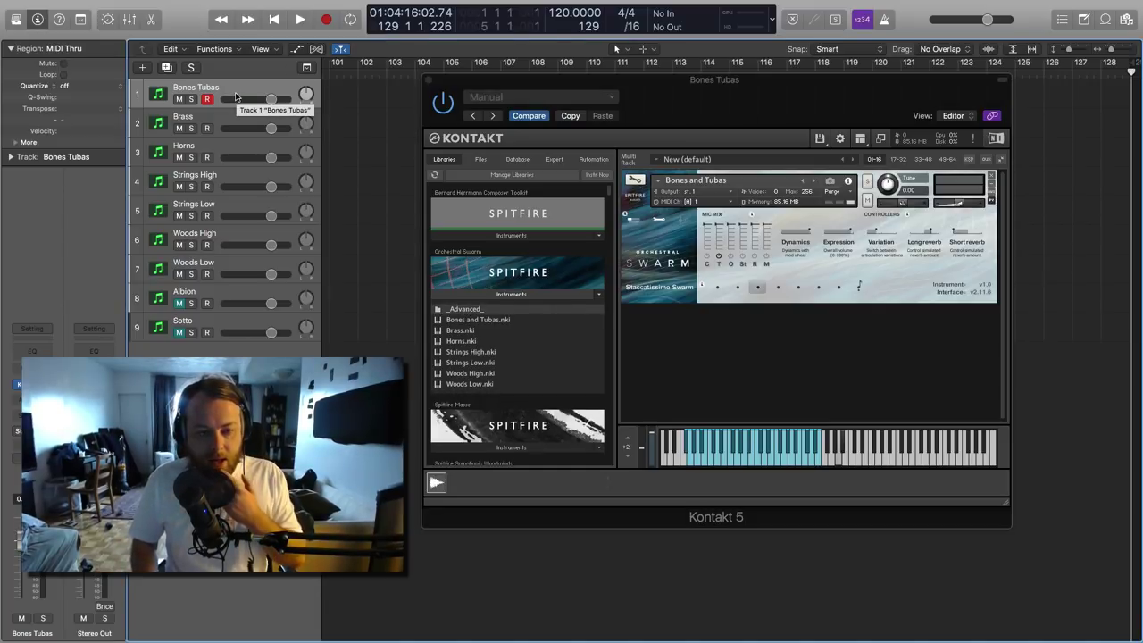
pyautogui.press('Down')
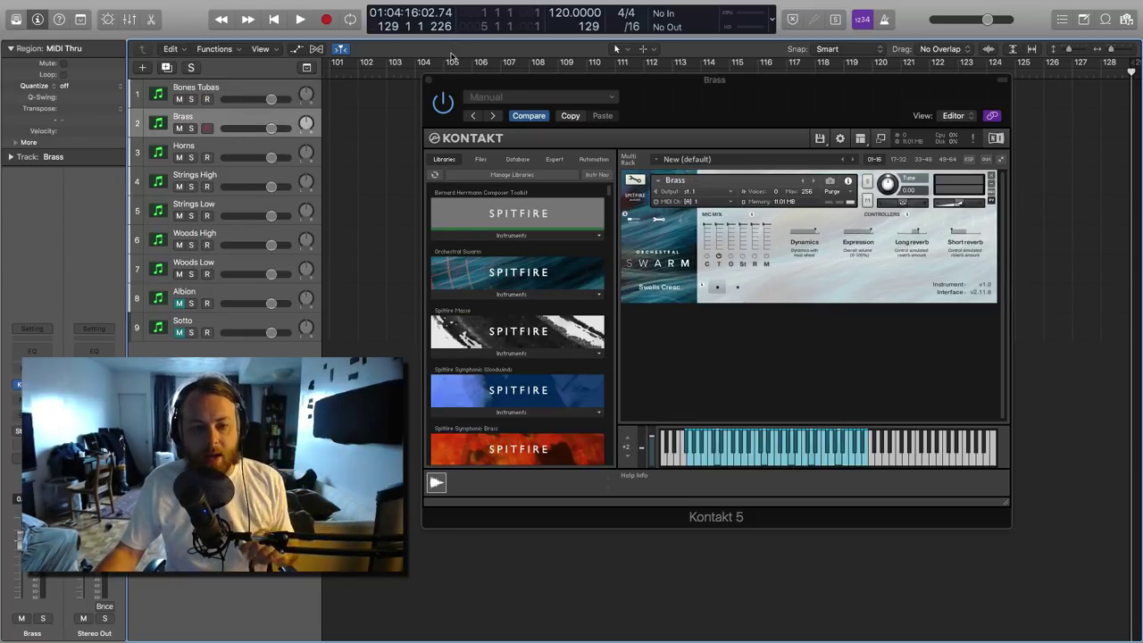
pyautogui.click(179, 304)
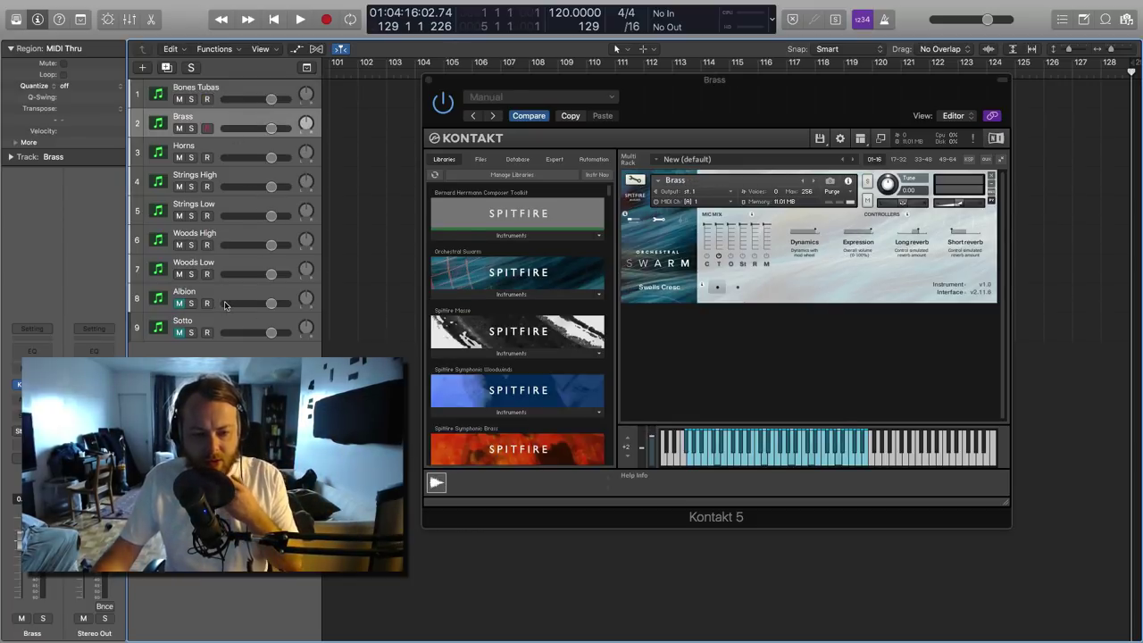
# On the Bones Tubas track, try the Mord Swarm Wholetone and Mord Swarm Semitone articulations, ending on Mord Swarm Wholetone.
pyautogui.click(224, 87)
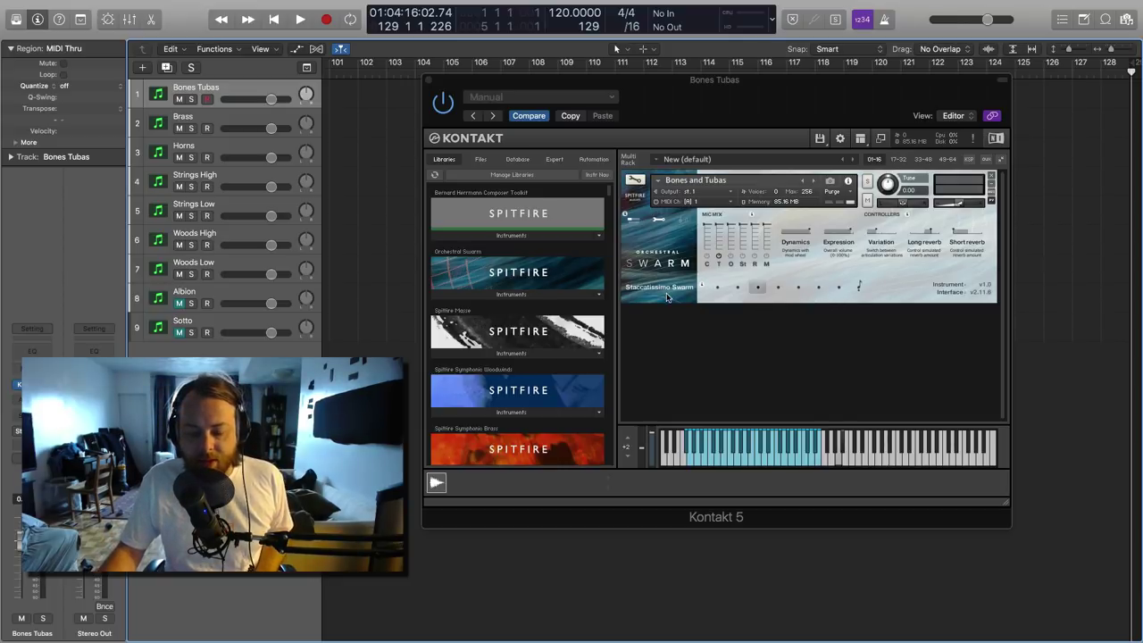
pyautogui.click(843, 286)
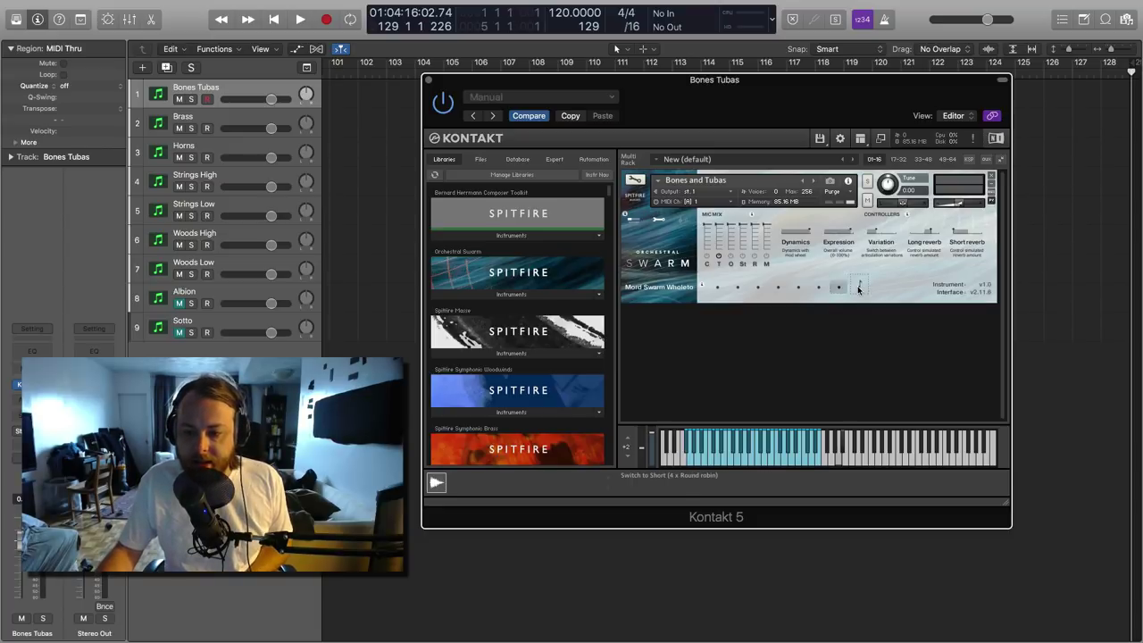
pyautogui.click(798, 288)
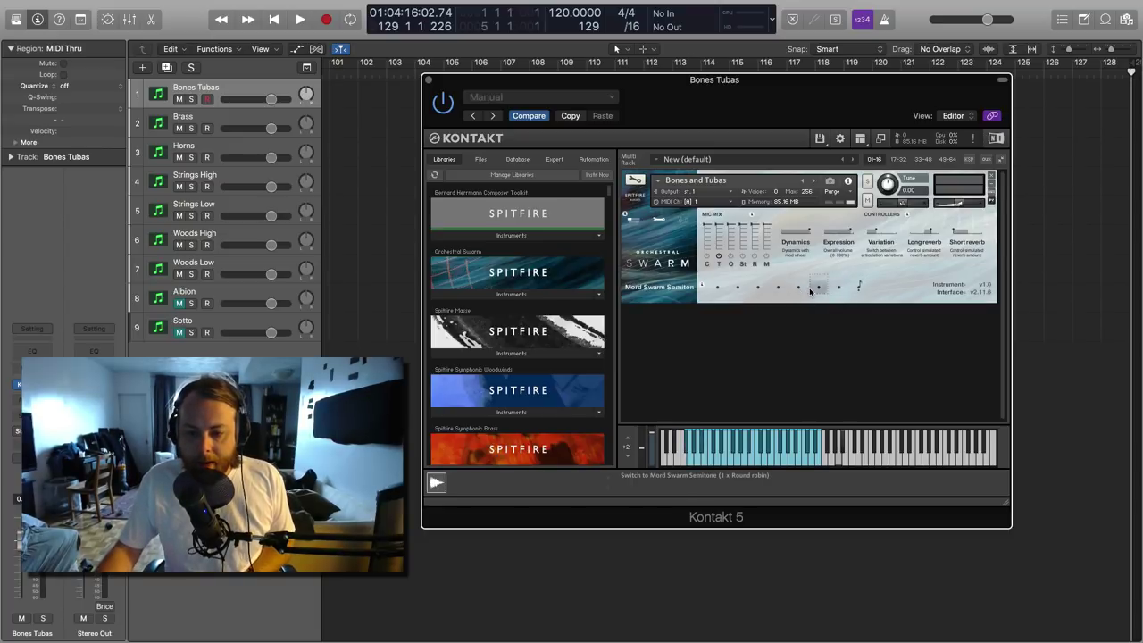
pyautogui.click(817, 286)
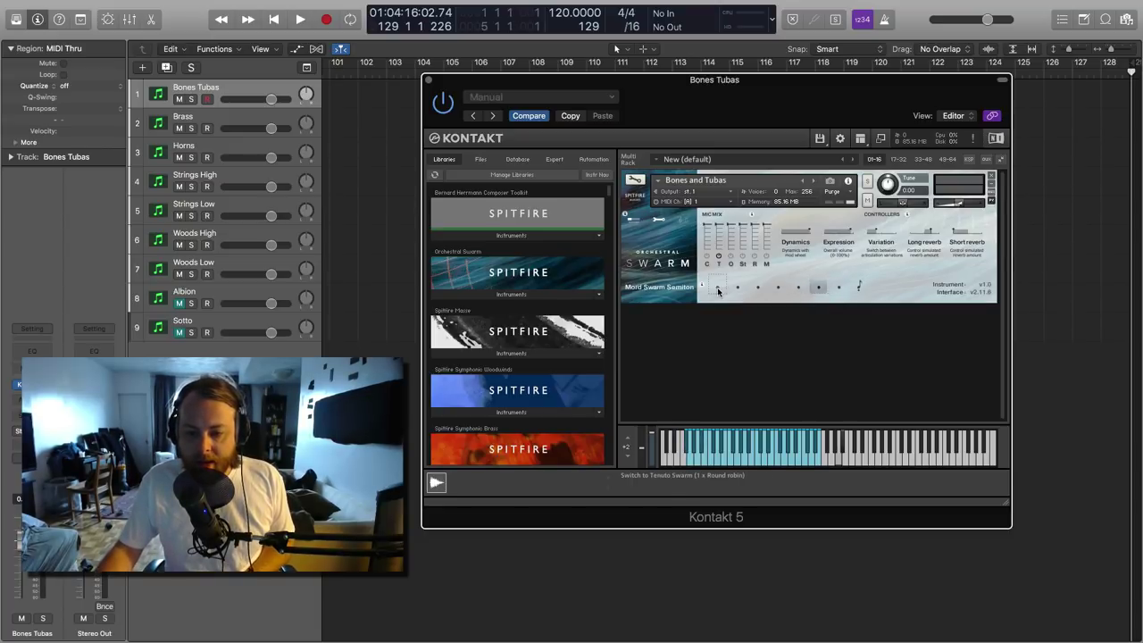
pyautogui.click(839, 286)
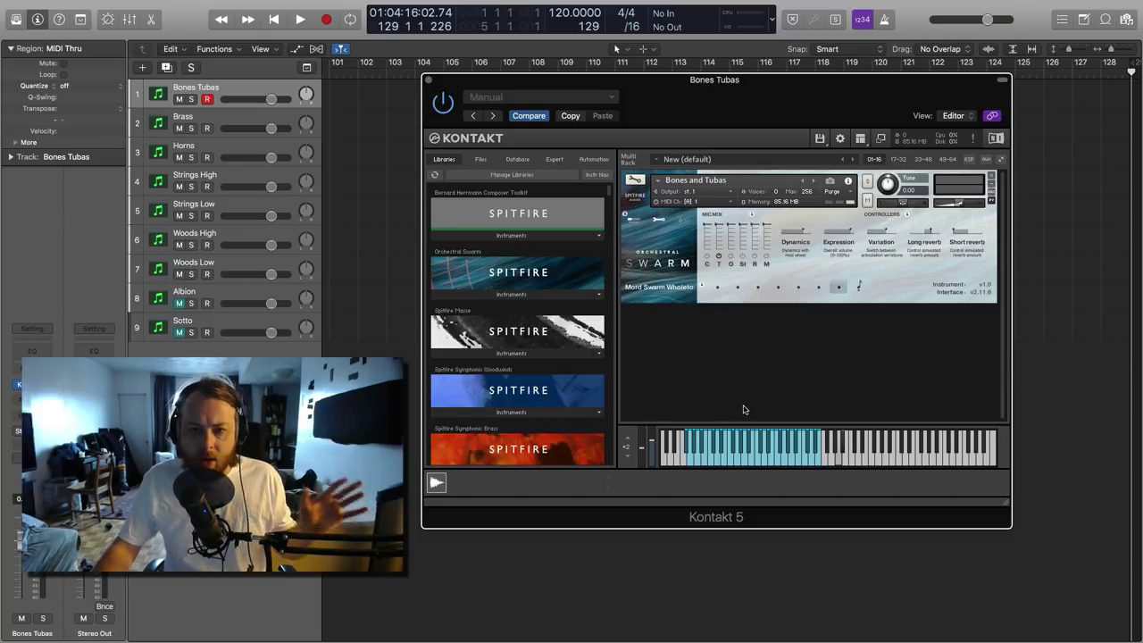
# Compare the Brass patch with Bones Tubas, trying the latter's Flutter Swarm, Tenuto Swarm, Mord Swarm Wholetone and Mord Swarm Semitone articulations.
pyautogui.click(228, 121)
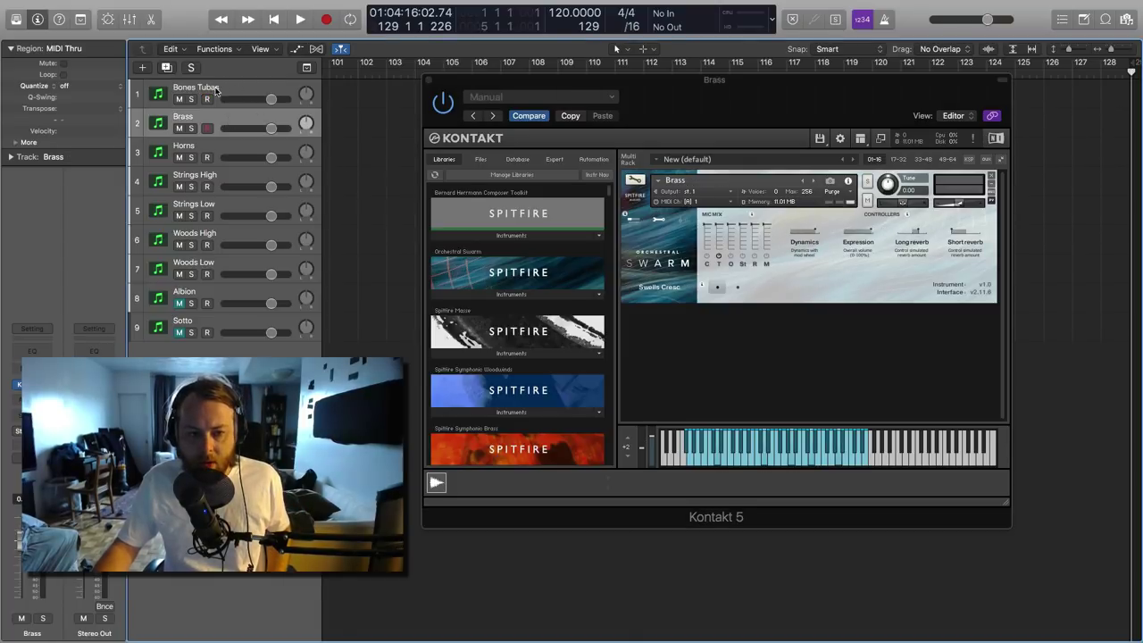
pyautogui.press('Up')
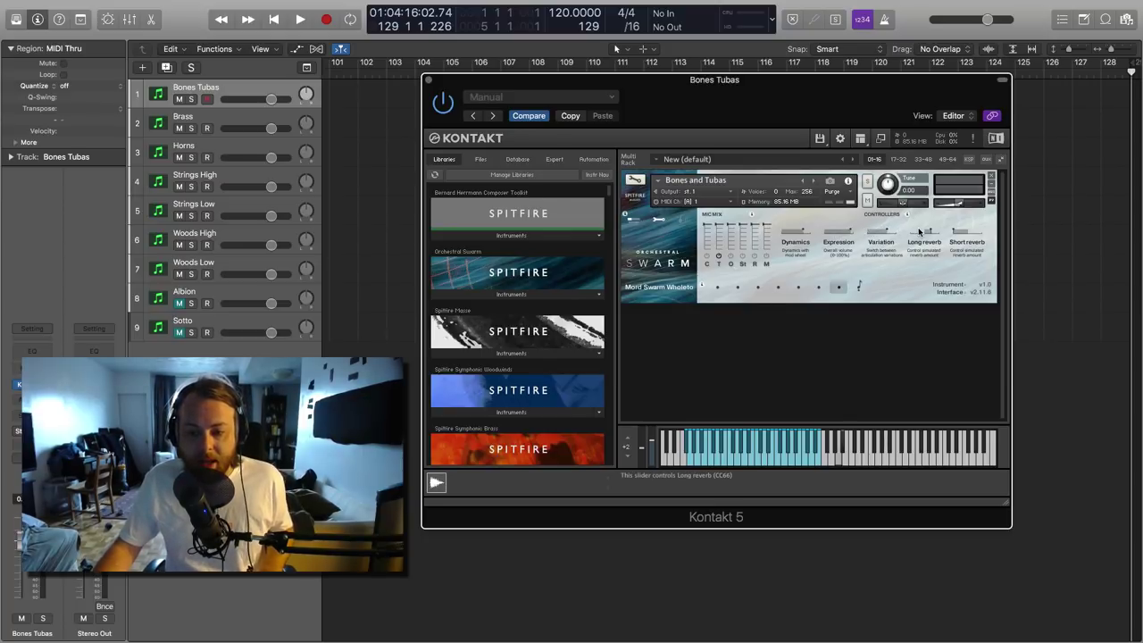
pyautogui.click(778, 288)
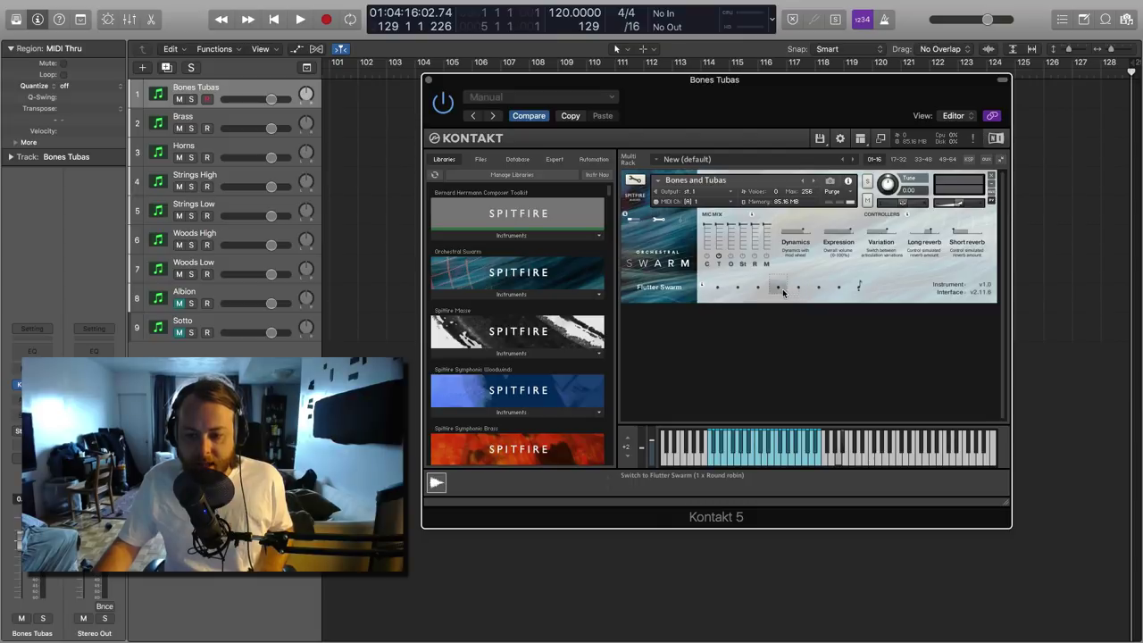
pyautogui.click(716, 288)
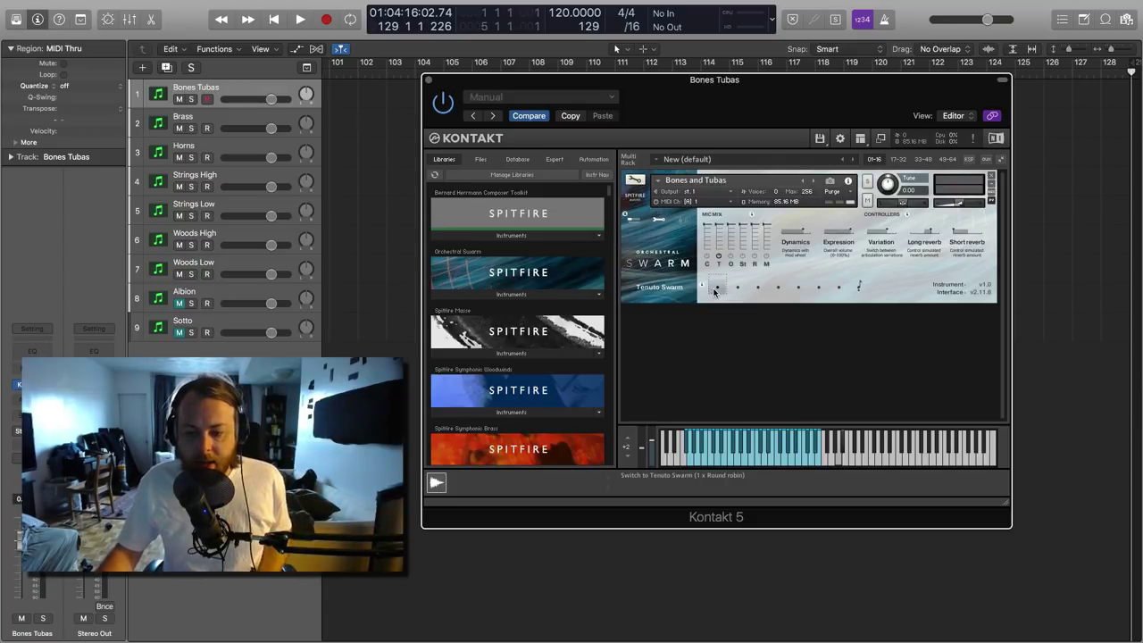
pyautogui.click(839, 287)
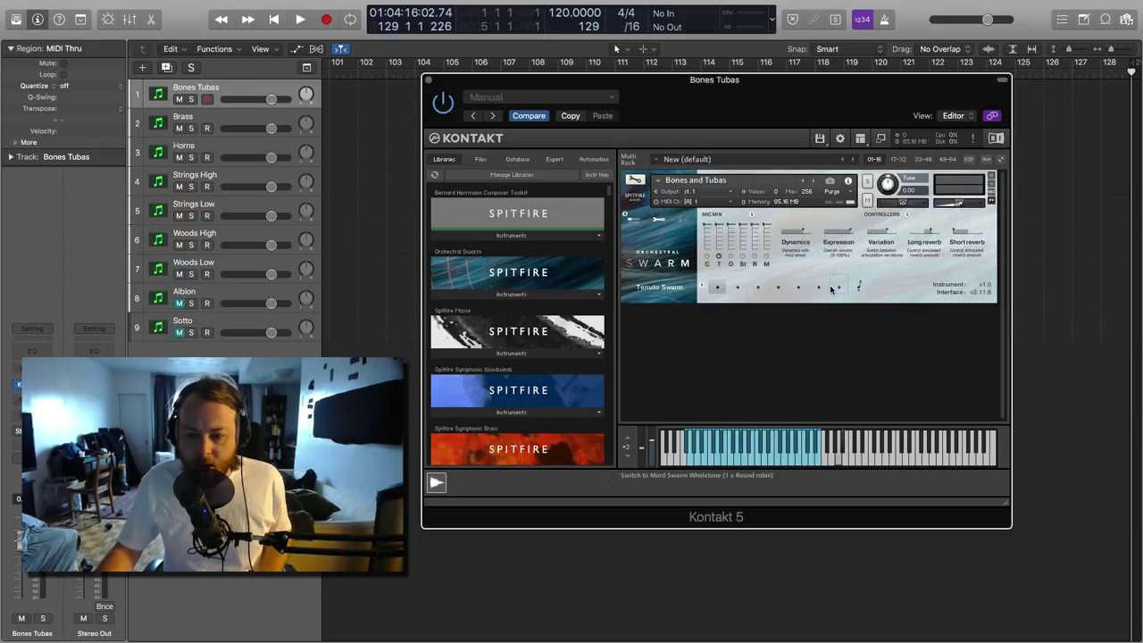
pyautogui.click(250, 85)
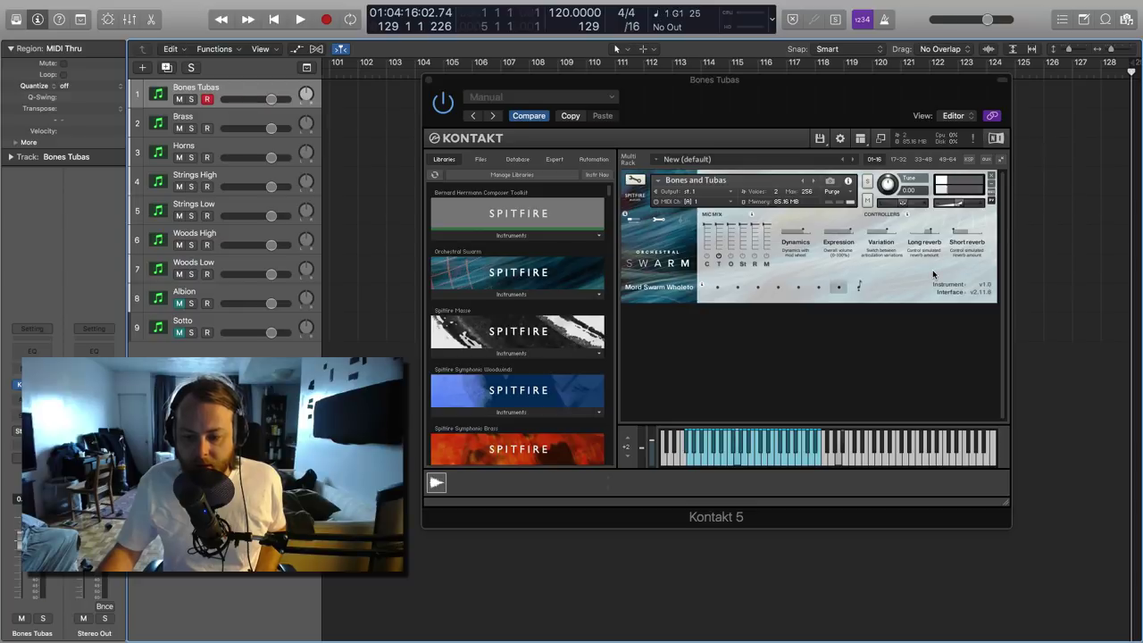
pyautogui.click(816, 287)
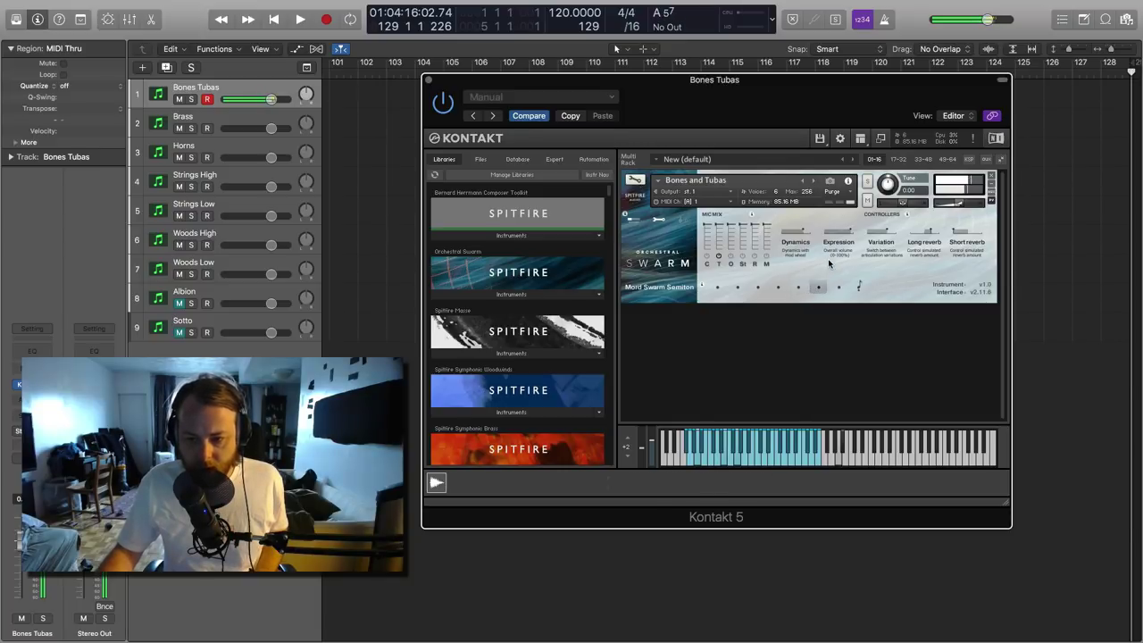
# Set the Bones and Tubas patch to Flutter Swarm and make R the active microphone in its mic mix.
pyautogui.click(777, 288)
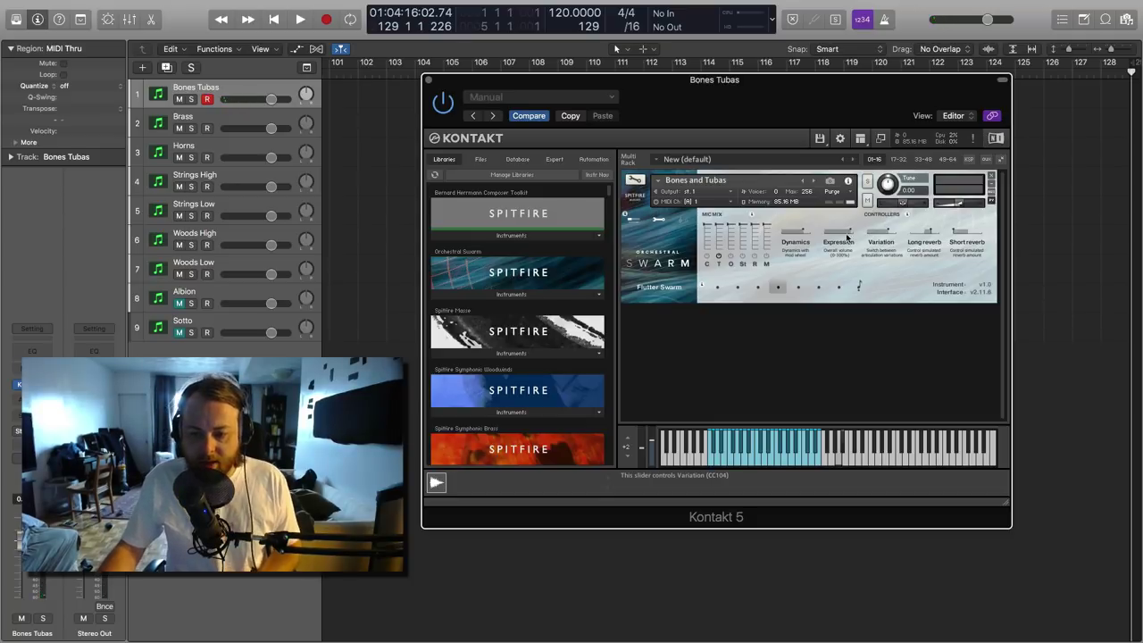
pyautogui.click(755, 257)
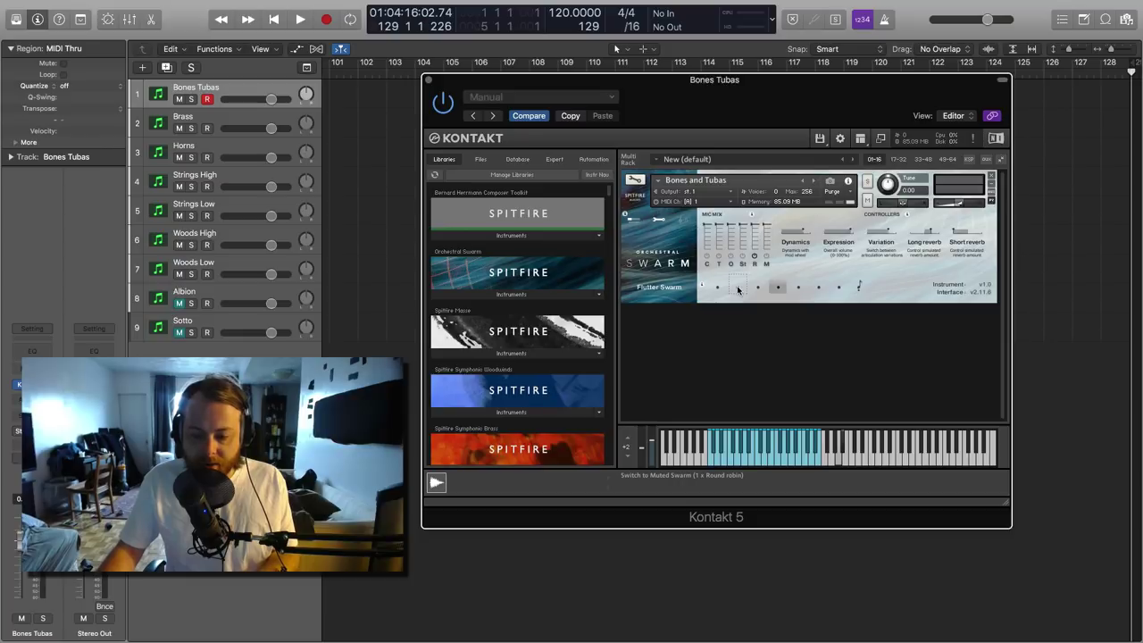
# Layer the Staccatissimo Swarm and Muted Swarm articulations together with Flutter Swarm in the Bones and Tubas patch.
pyautogui.keyDown('shift'); pyautogui.click(758, 288); pyautogui.keyUp('shift')
pyautogui.keyDown('shift'); pyautogui.click(796, 287); pyautogui.keyUp('shift')
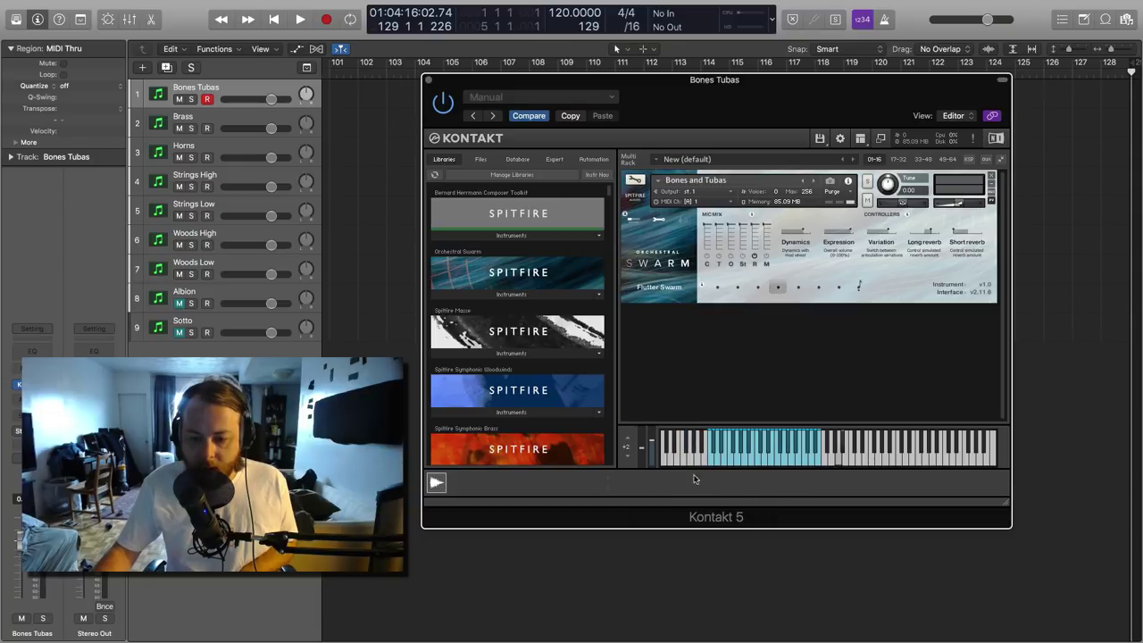
pyautogui.keyDown('shift'); pyautogui.click(758, 287); pyautogui.keyUp('shift')
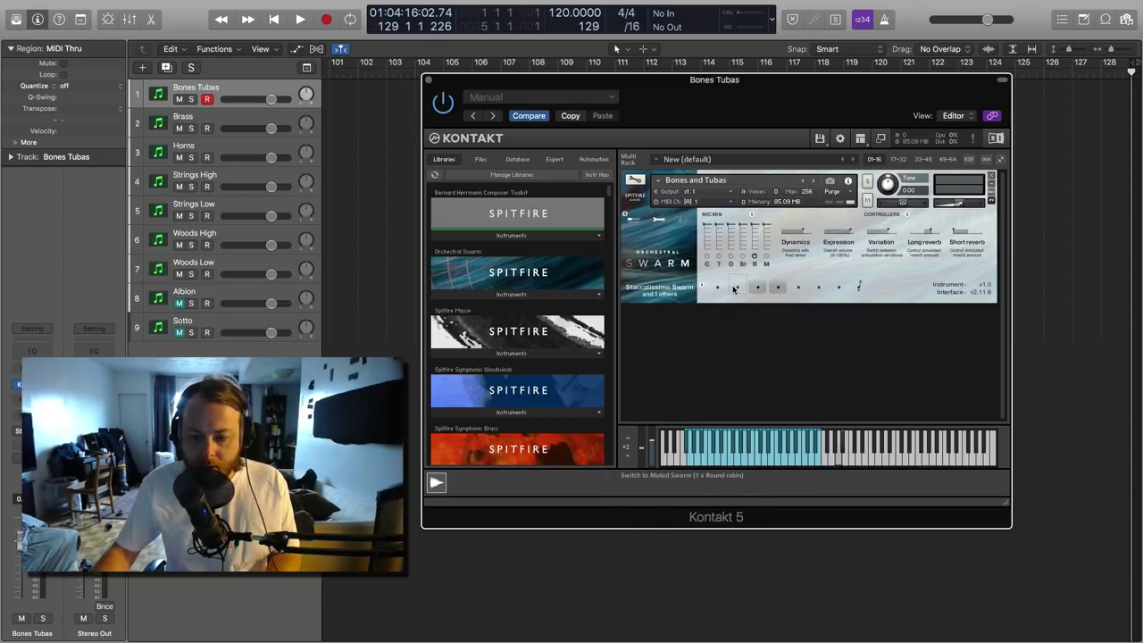
pyautogui.keyDown('shift'); pyautogui.click(733, 288); pyautogui.keyUp('shift')
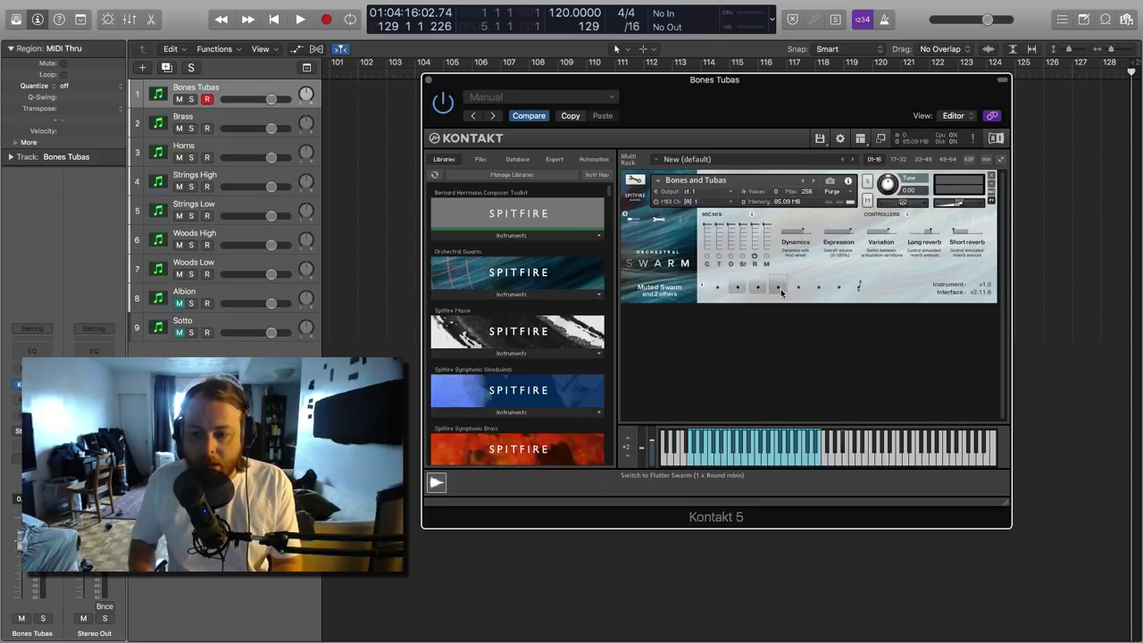
# On the Brass track, audition the Swells Cresc and Swells Dim articulations separately, then layer both together.
pyautogui.press('Down')
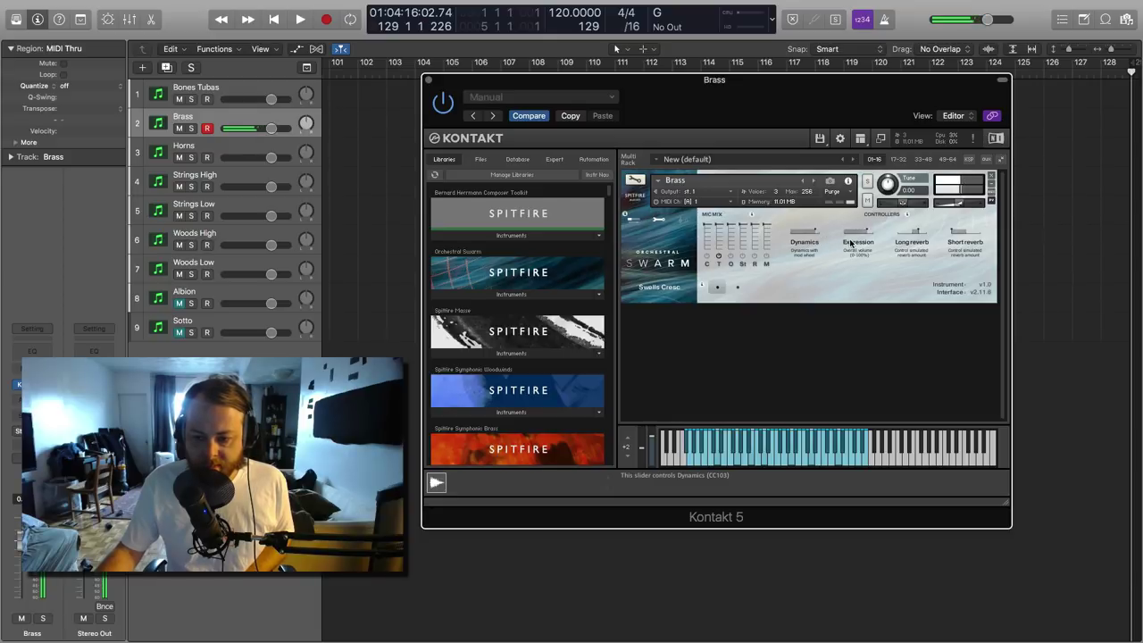
pyautogui.click(738, 287)
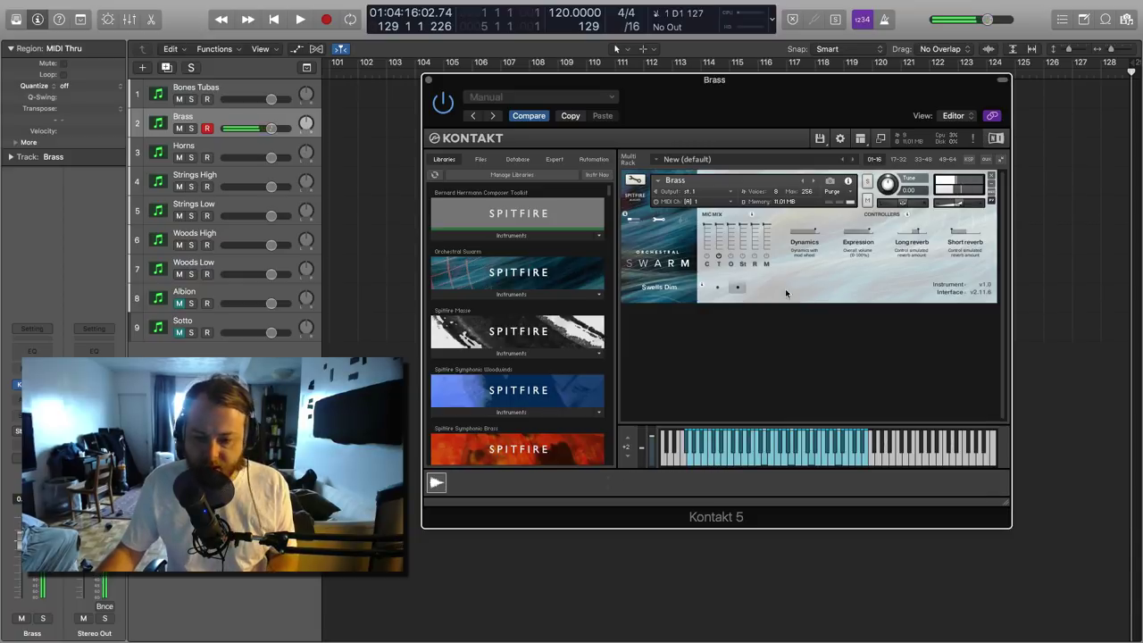
pyautogui.click(716, 287)
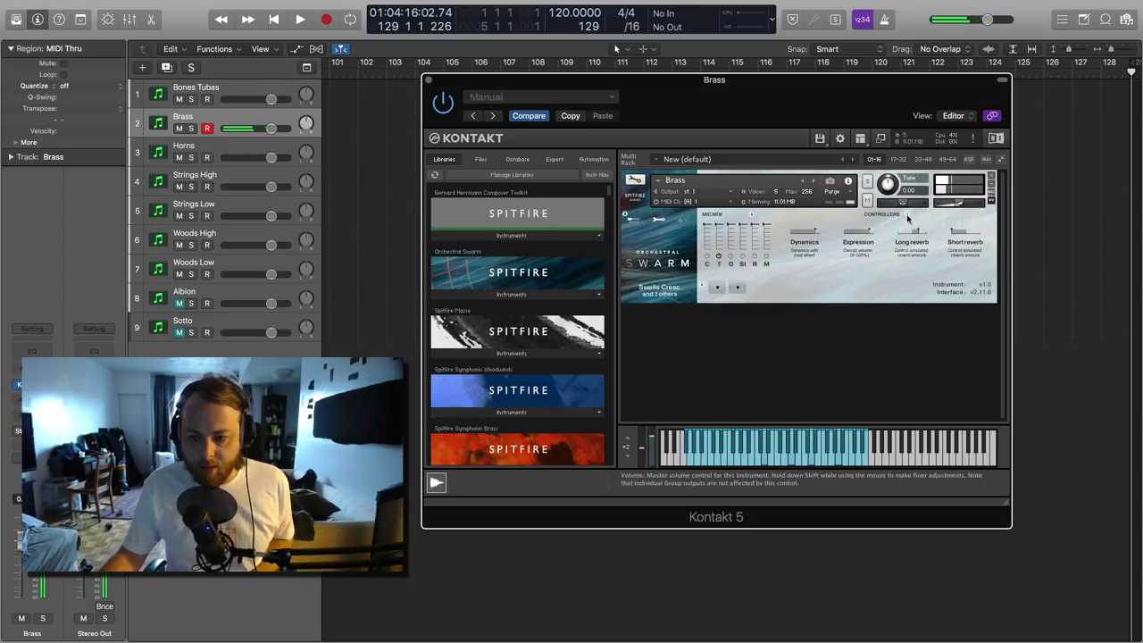
# On the Horns track, audition the Tenuto Swarm articulation and switch to Muted Swarm.
pyautogui.click(255, 140)
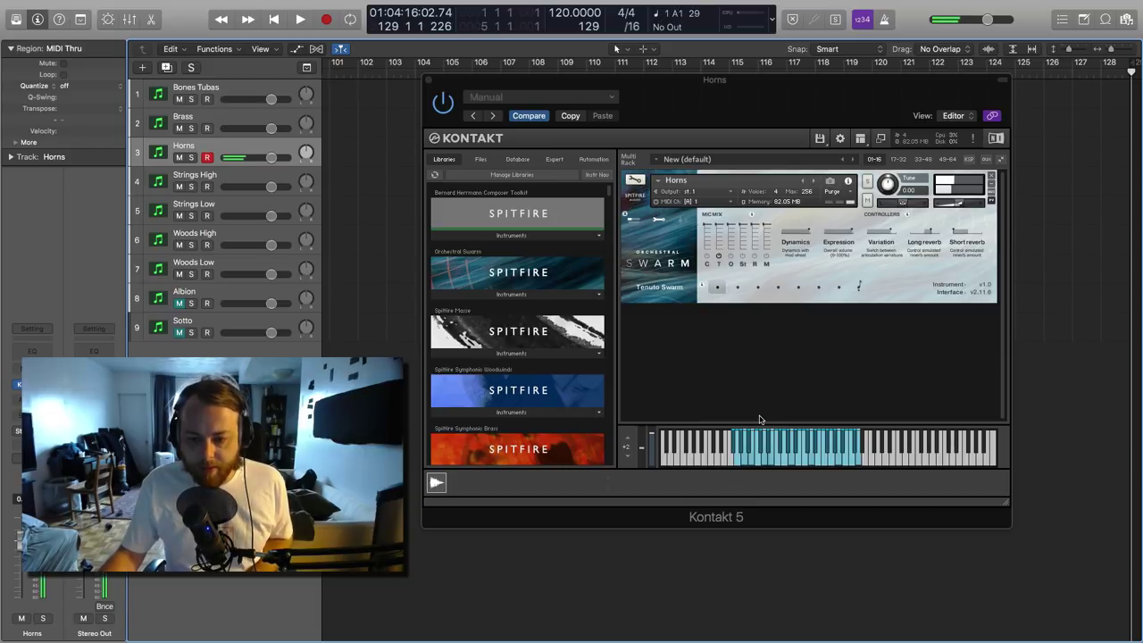
pyautogui.click(739, 293)
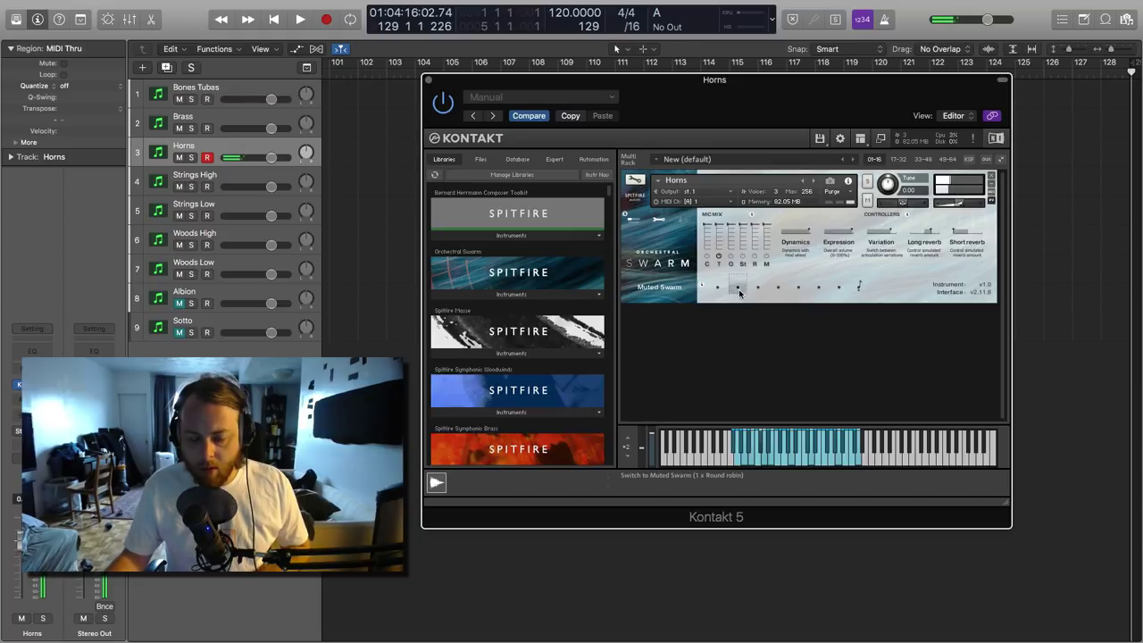
# Step through the track list from Bones Tubas to Woods Low to look over each section's patch.
pyautogui.click(226, 89)
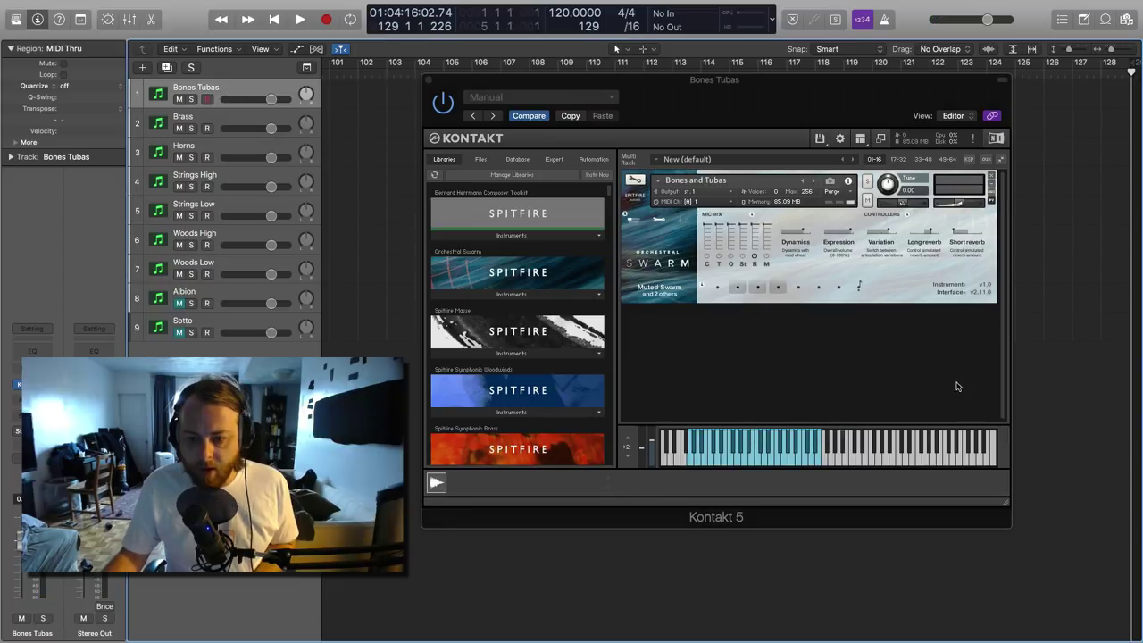
pyautogui.press('Down')
pyautogui.press('Down')
pyautogui.press('Down')
pyautogui.press('Down')
pyautogui.press('Down')
pyautogui.press('Down')
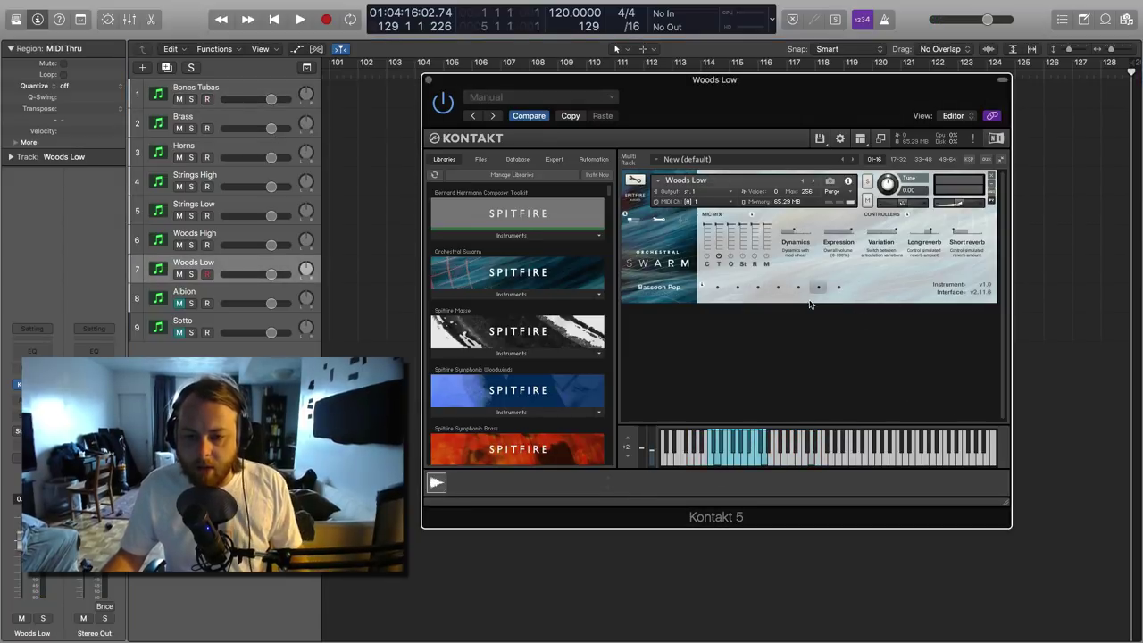
# Return to the Horns track and try the Short, Mordent Wholetone, Mordent Semitone, Tonguing Swarm and Flutter Swarm articulations.
pyautogui.click(237, 145)
pyautogui.click(237, 152)
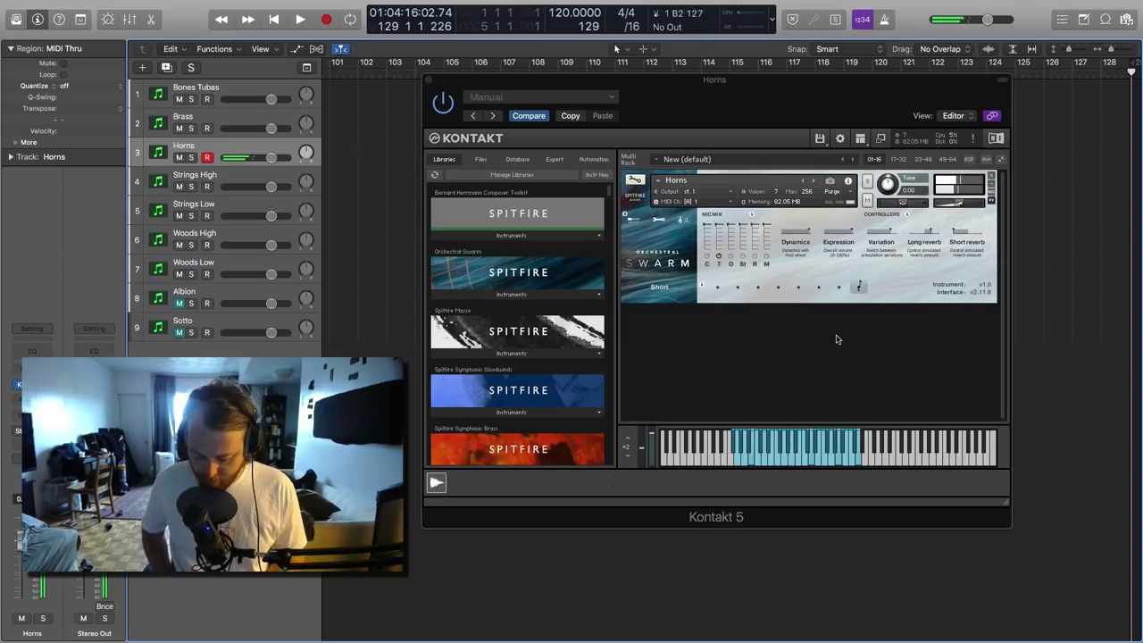
pyautogui.click(837, 287)
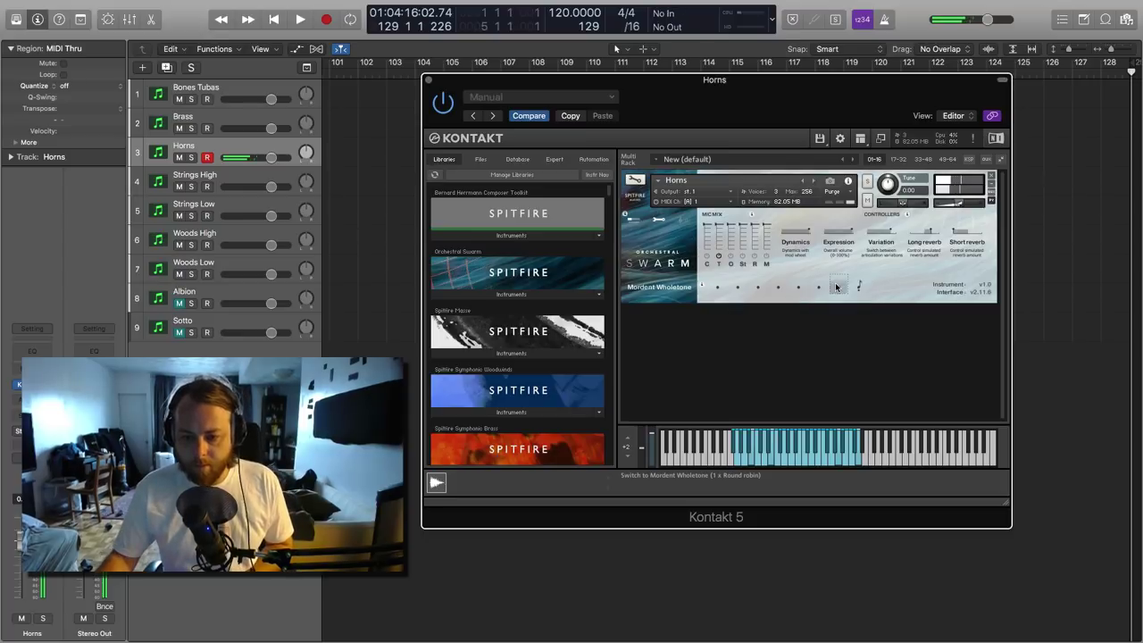
pyautogui.click(817, 287)
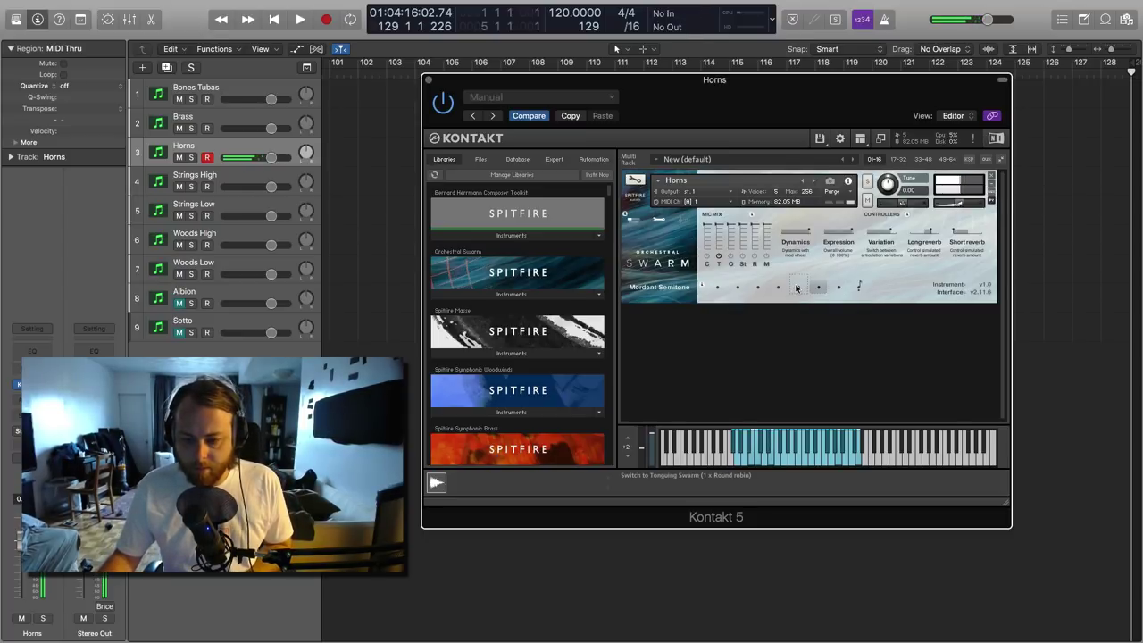
pyautogui.click(796, 288)
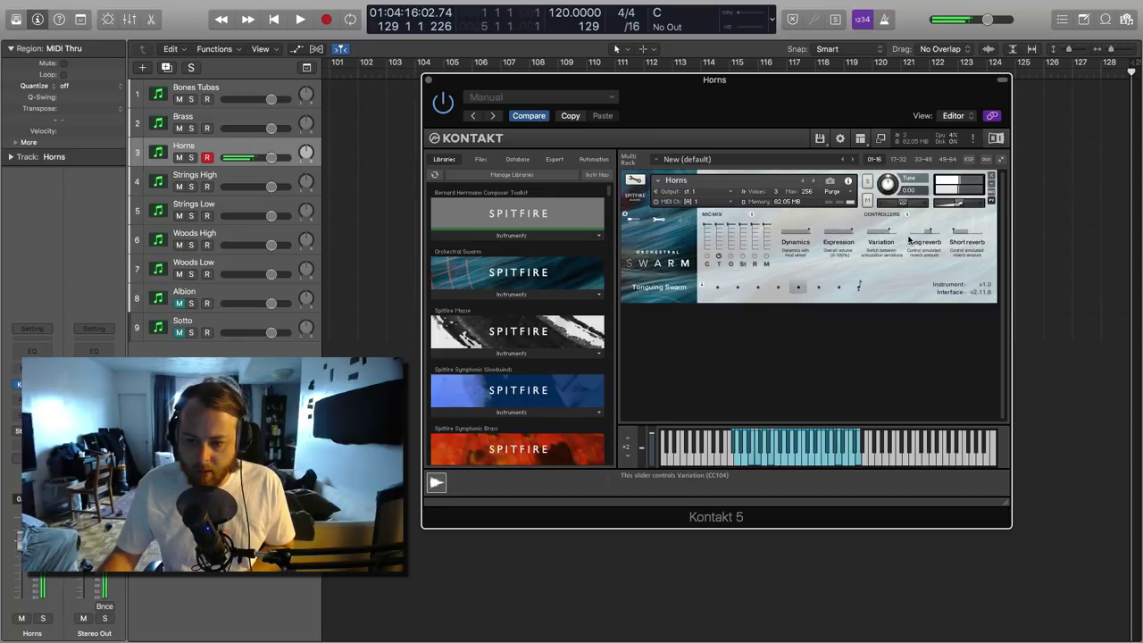
pyautogui.click(778, 284)
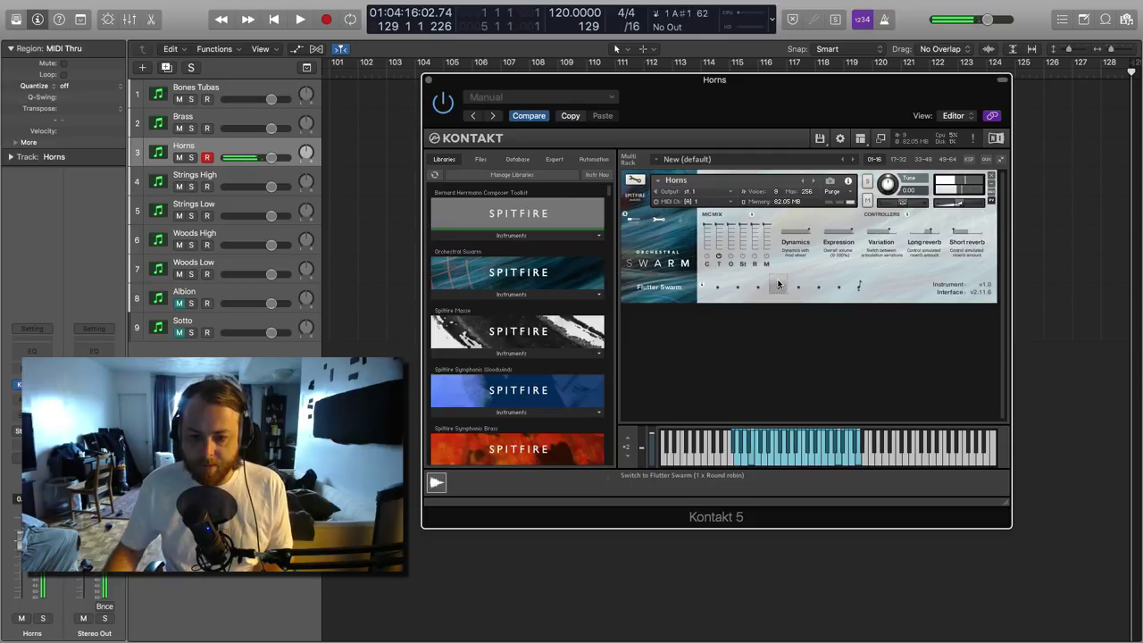
# On the Strings High track, try the Pizzicato, Spiccato and Combo Swell articulations.
pyautogui.press('Down')
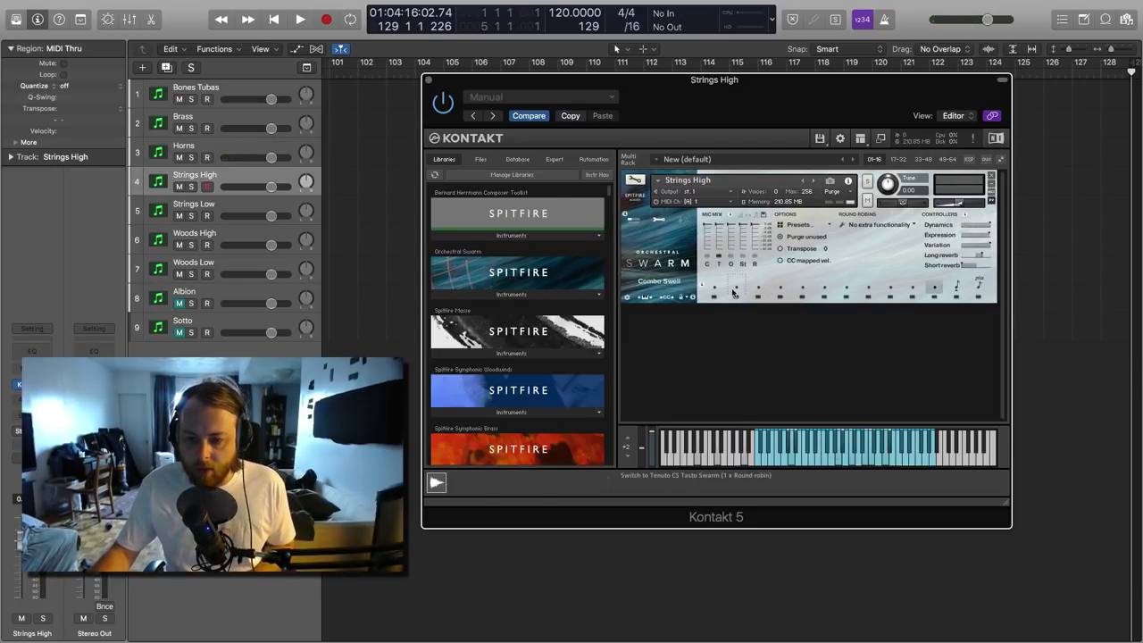
pyautogui.click(980, 289)
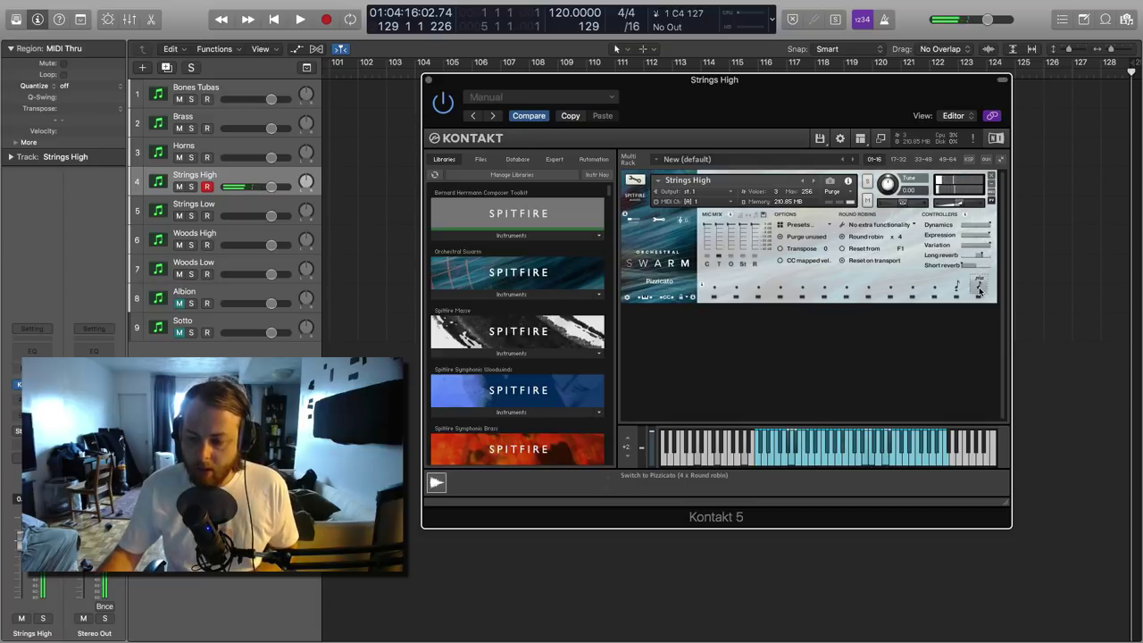
pyautogui.click(958, 286)
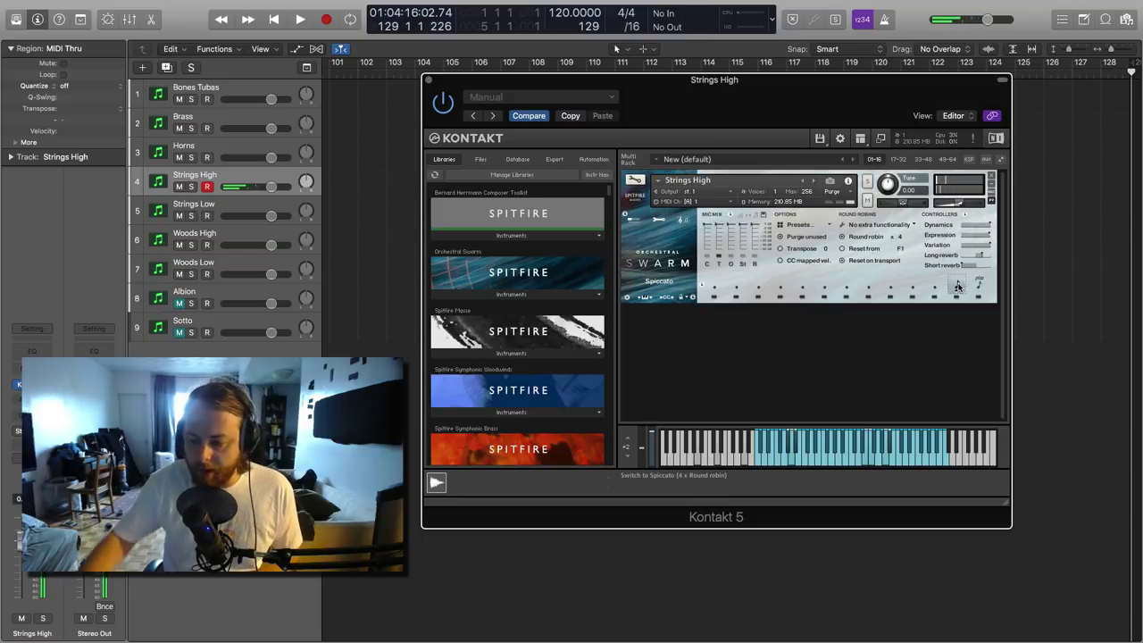
pyautogui.click(935, 287)
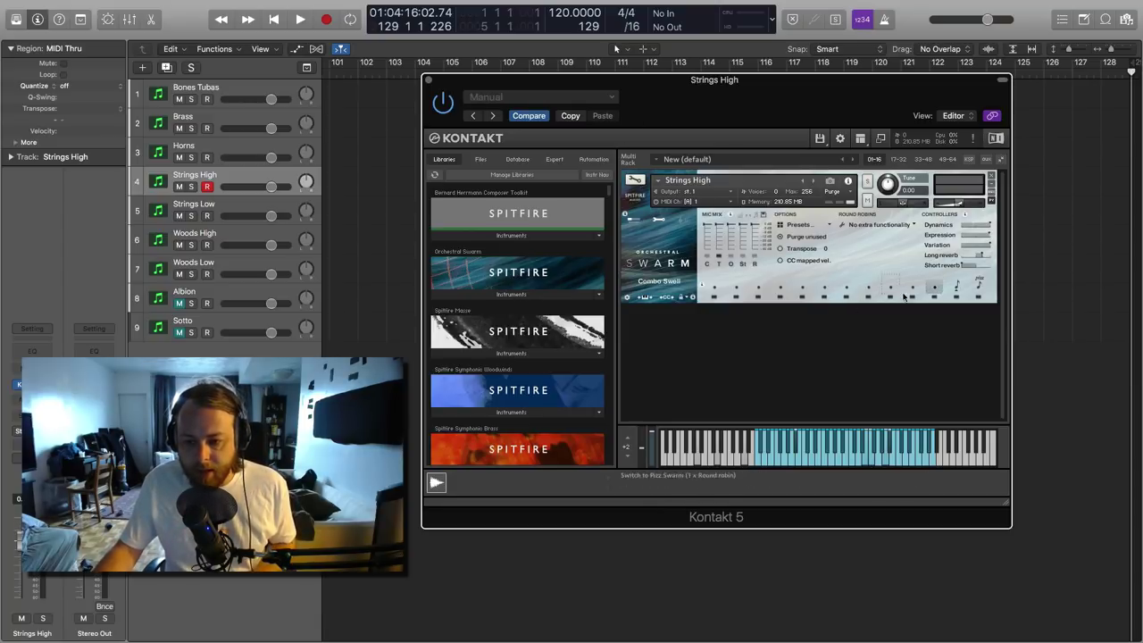
# Continue through the Strings High articulations with Combo Swarm, Pizz Swarm and Spiccato Sul Pont, ending on Tenuto CS Tasto Swarm.
pyautogui.click(890, 286)
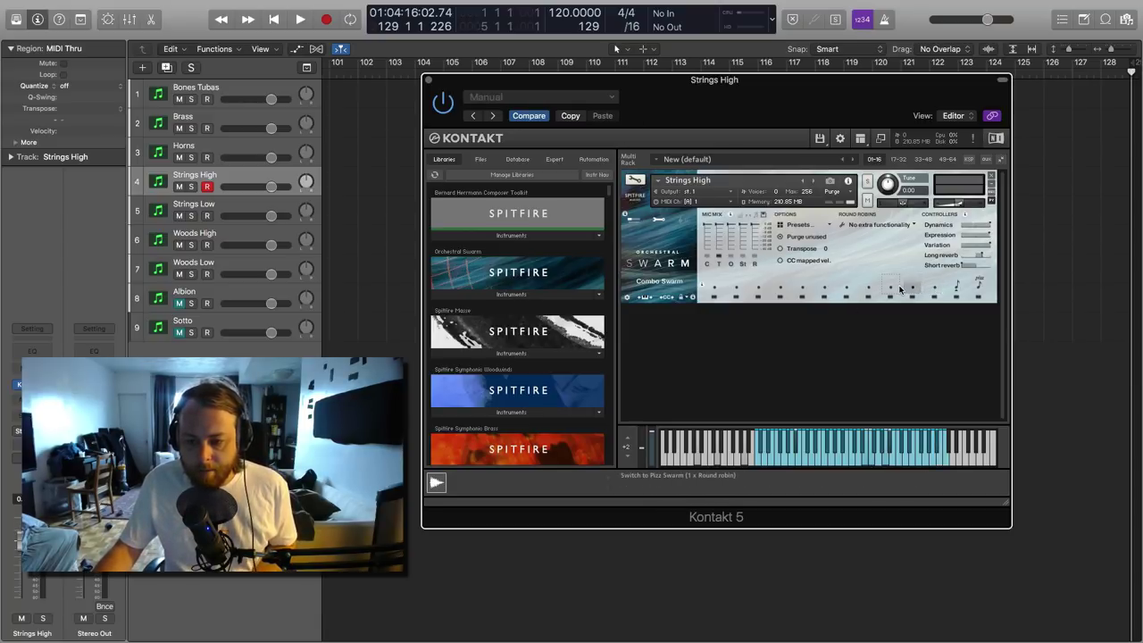
pyautogui.click(826, 287)
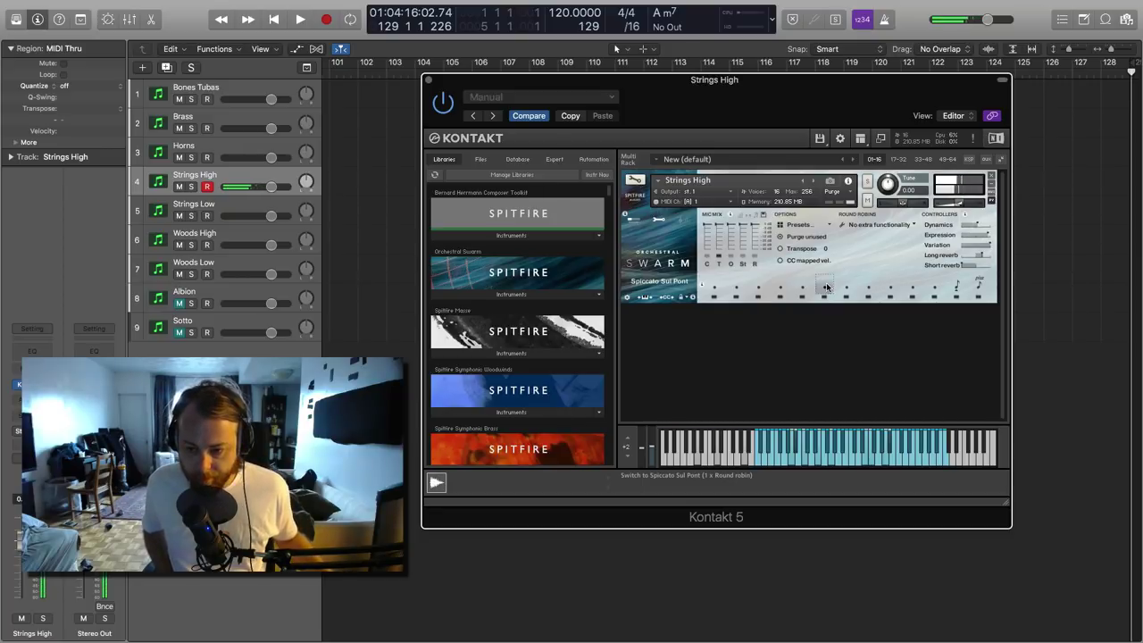
pyautogui.click(803, 284)
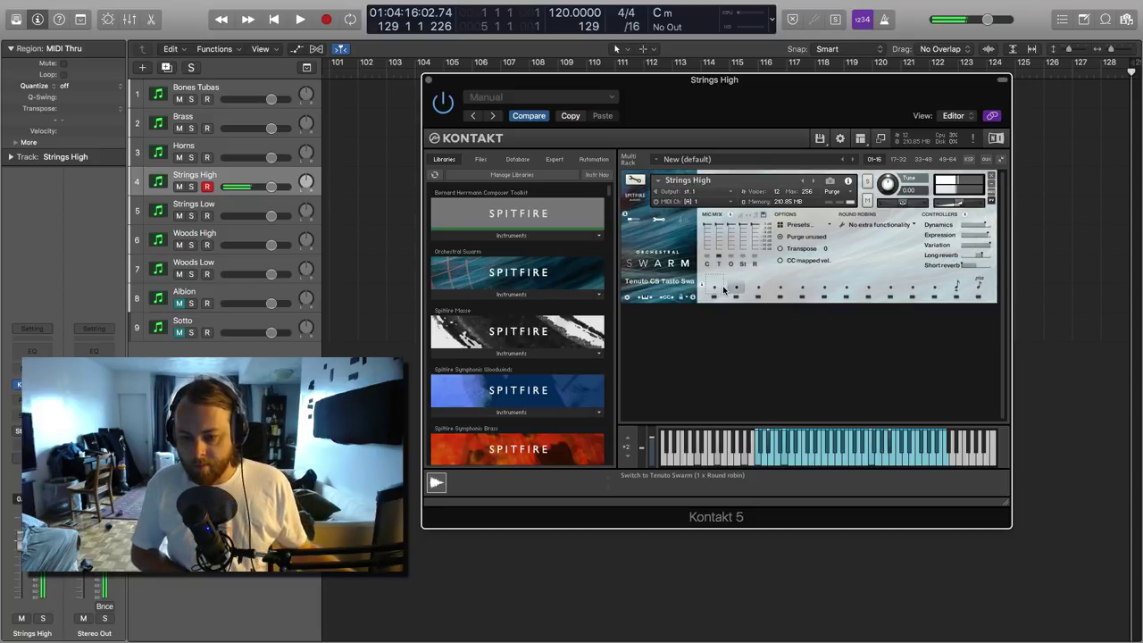
# On the Strings Low track, try the Combo Swell, Combo Swarm and Whisper Swarm articulations.
pyautogui.click(276, 203)
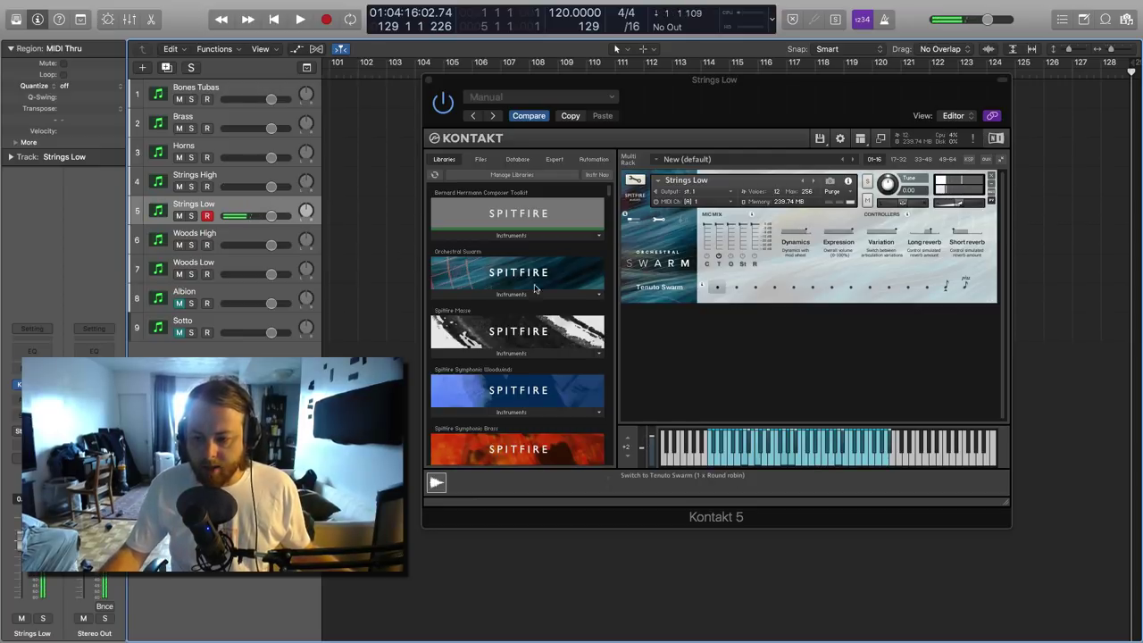
pyautogui.click(923, 287)
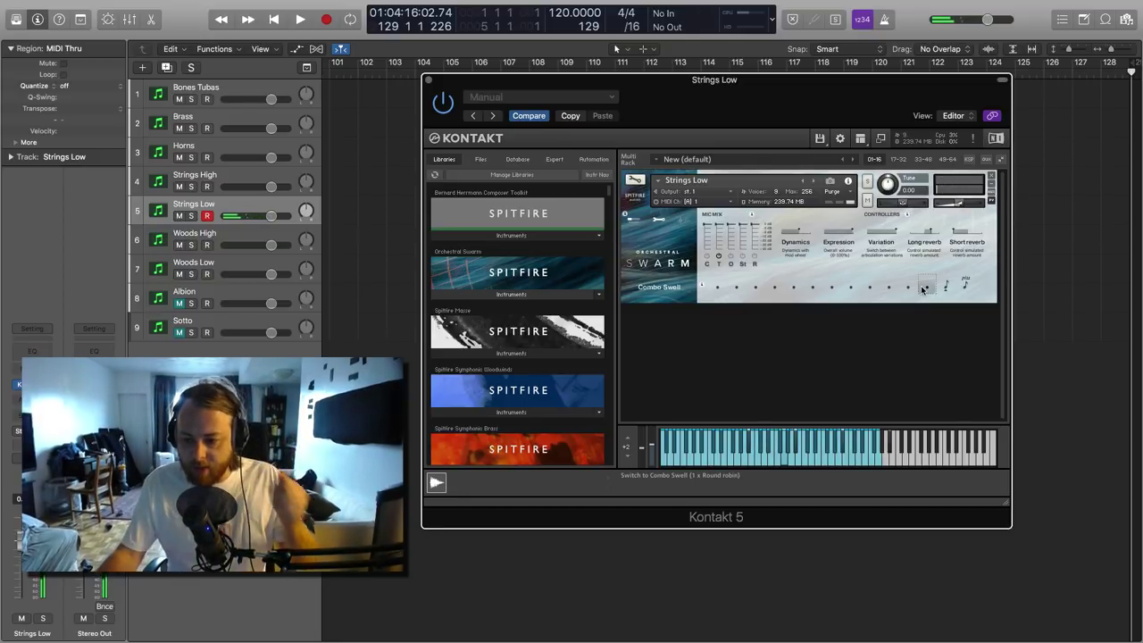
pyautogui.click(909, 287)
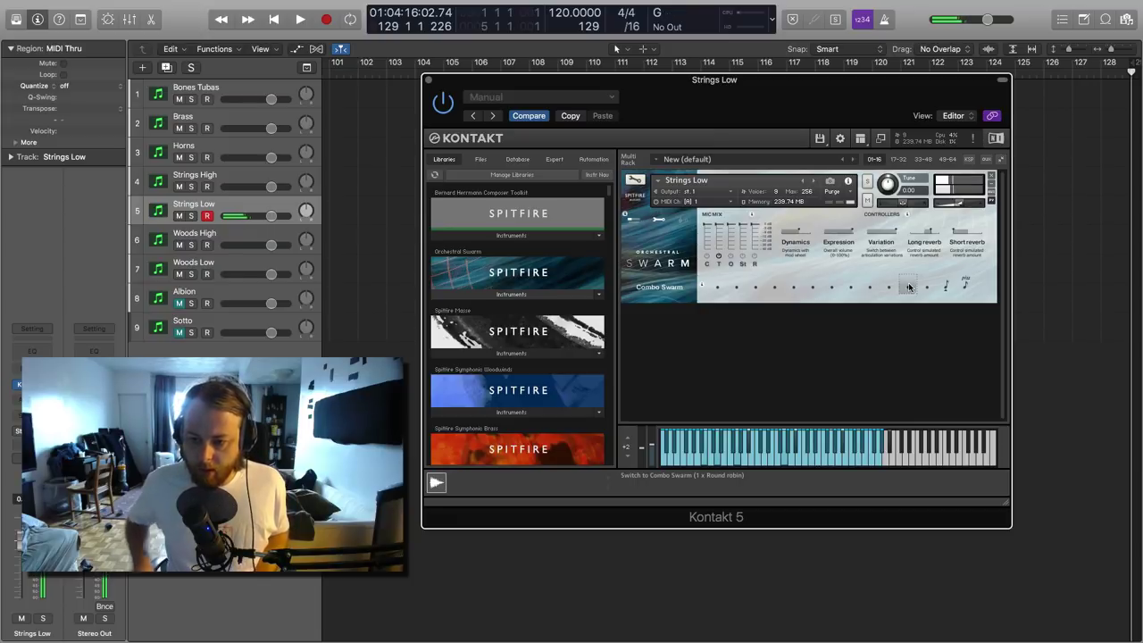
pyautogui.click(852, 286)
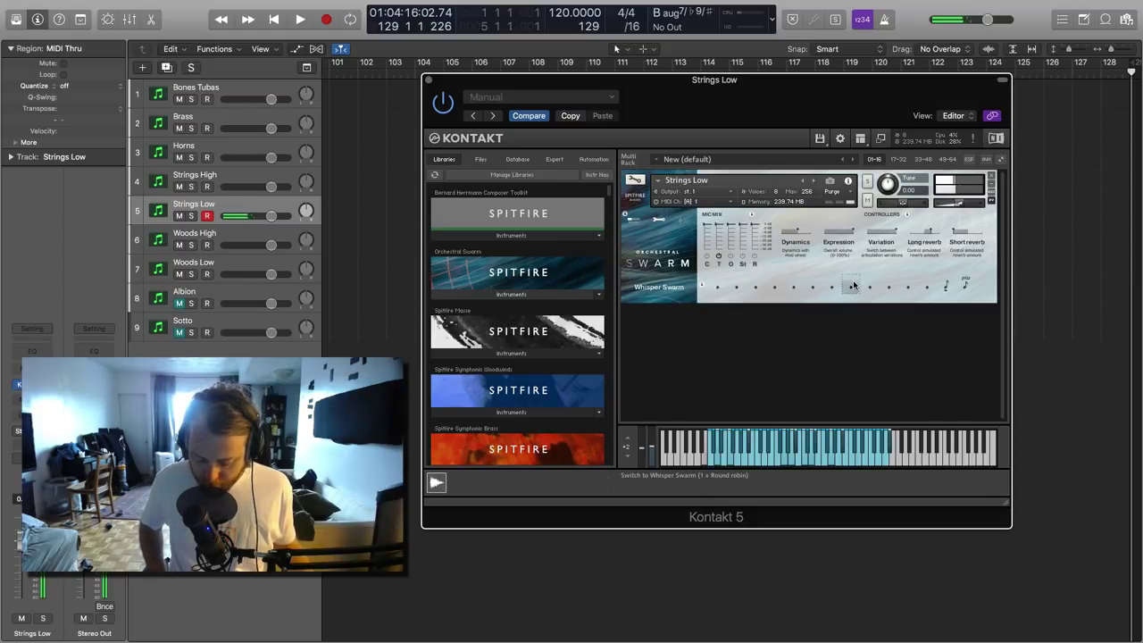
# Layer Short Swarm Harm and Spicc Sul Pont onto Whisper Swarm in Strings Low, then switch to Tenuto CS Swarm alone.
pyautogui.click(828, 291)
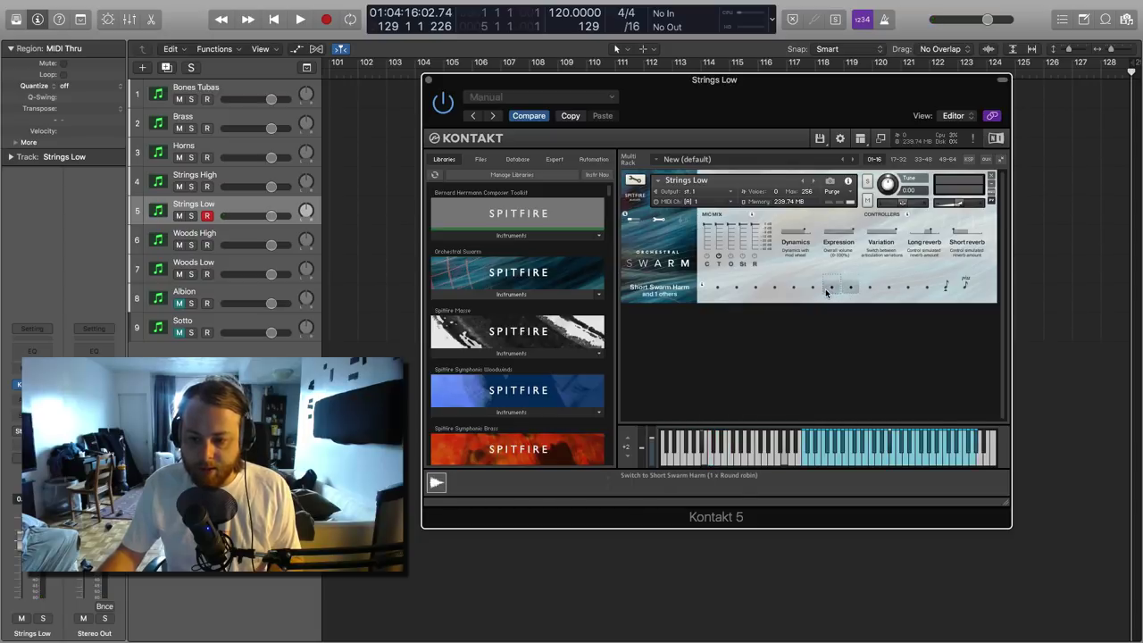
pyautogui.click(809, 289)
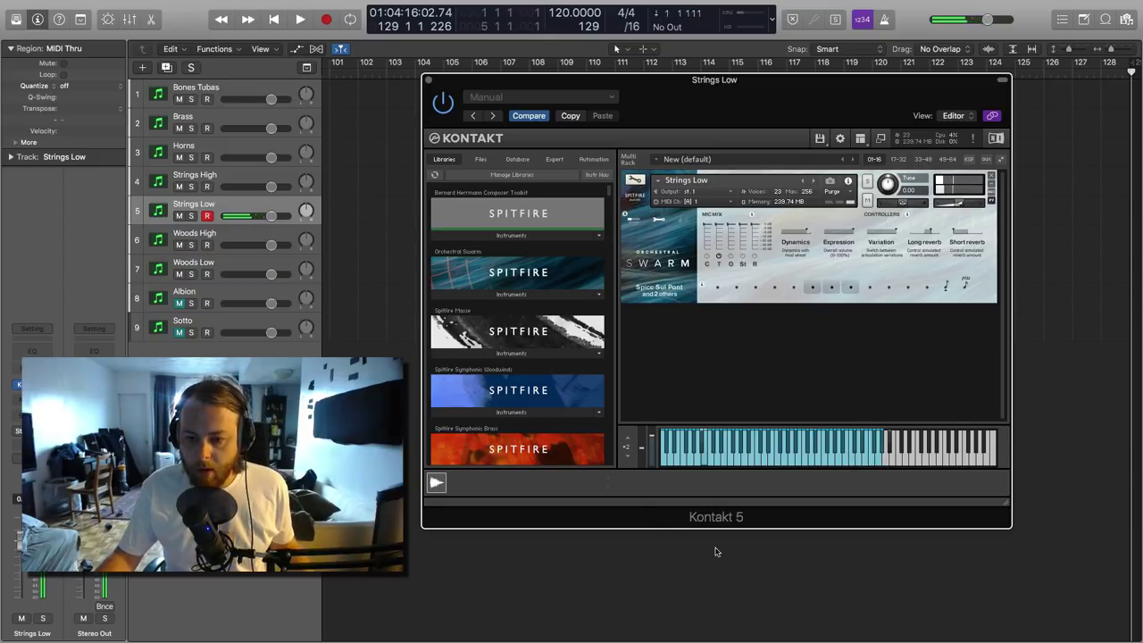
pyautogui.click(736, 288)
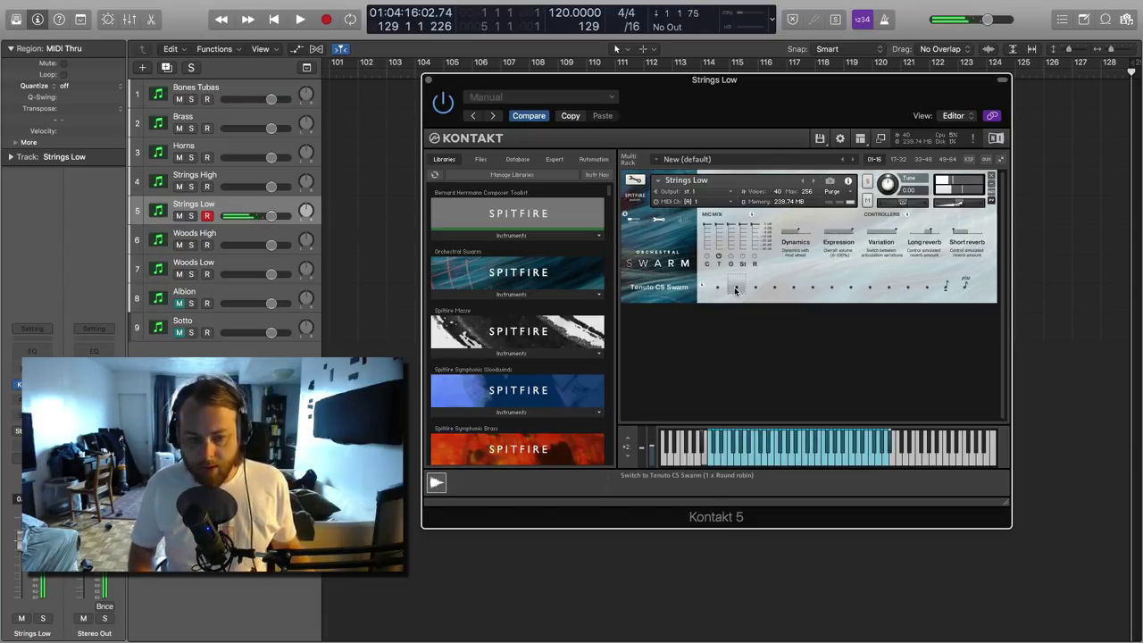
# Set the Woods High patch to Mordent Wholetone and swap its active microphone from T to R.
pyautogui.press('Down')
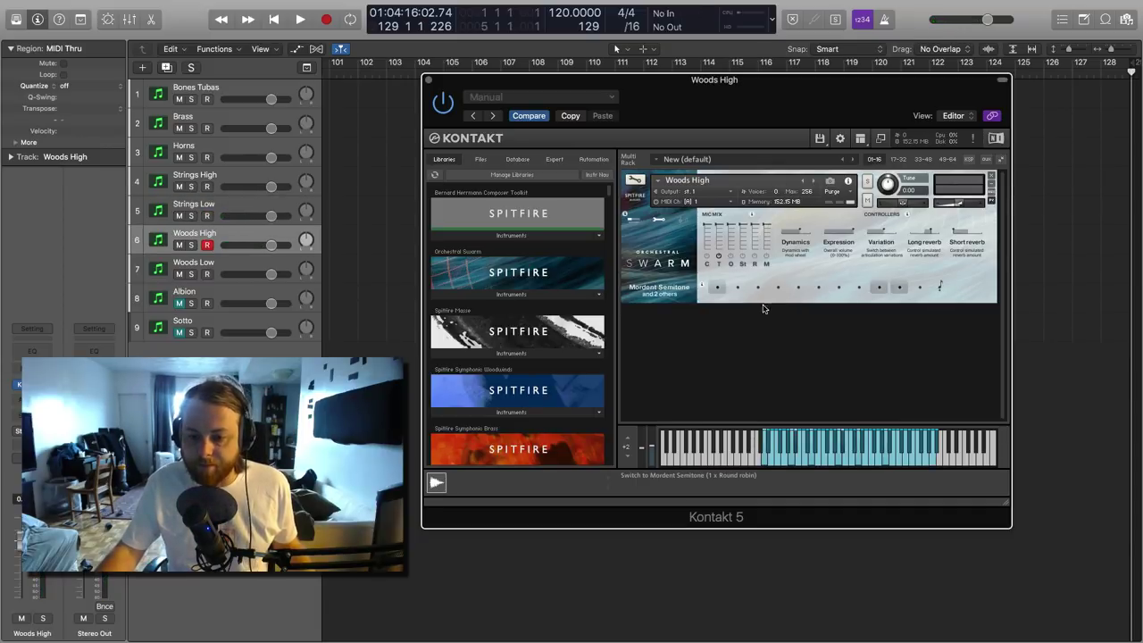
pyautogui.click(920, 286)
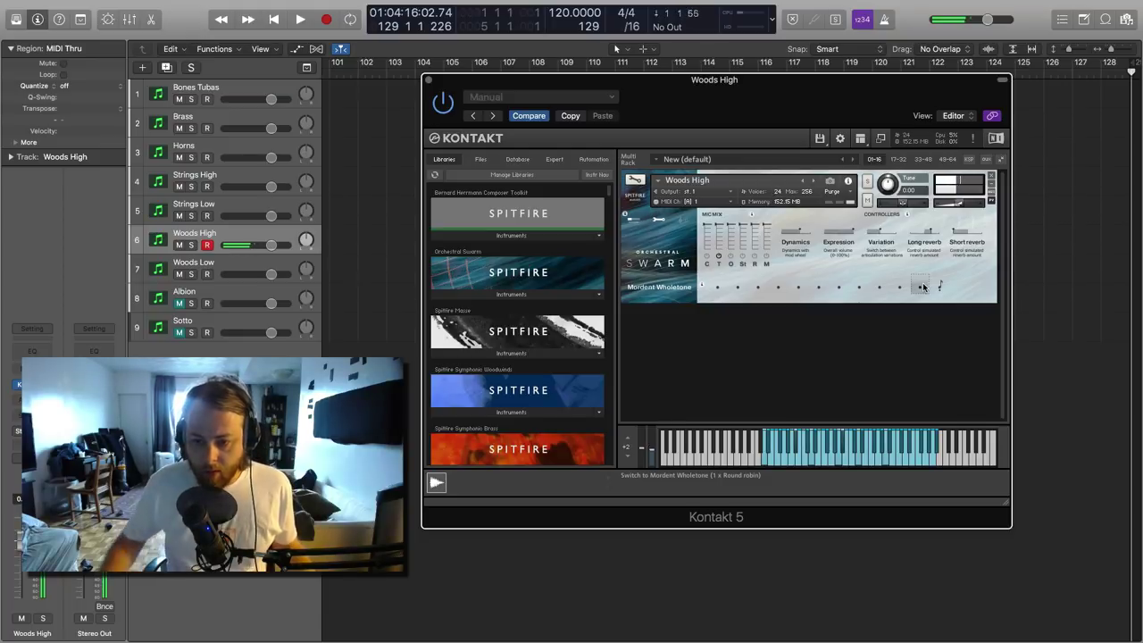
pyautogui.click(755, 258)
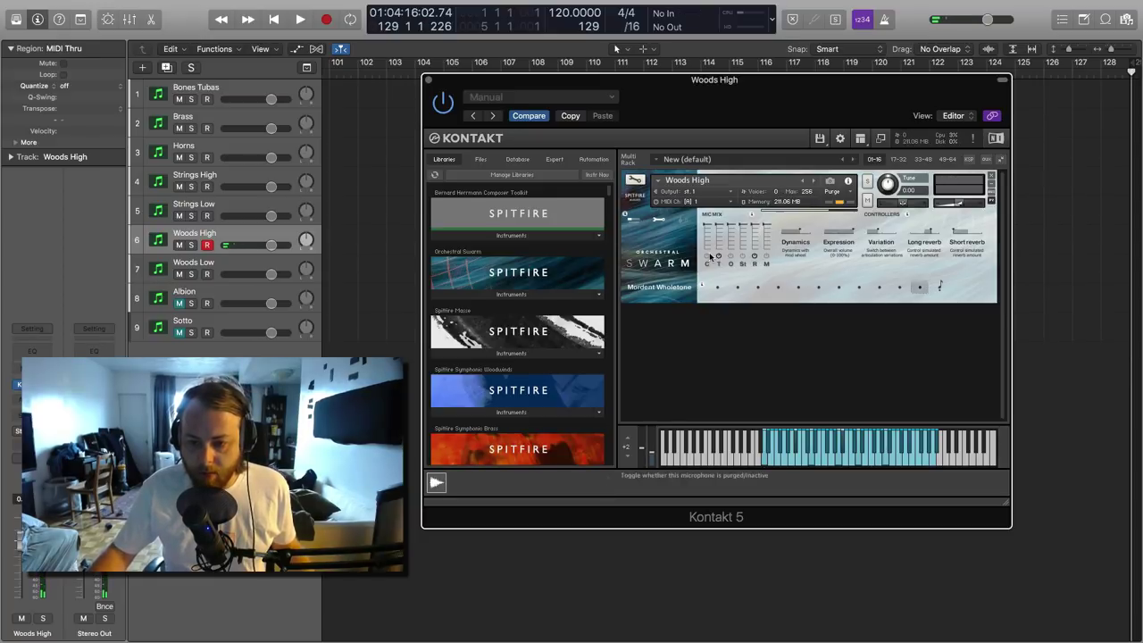
pyautogui.click(719, 258)
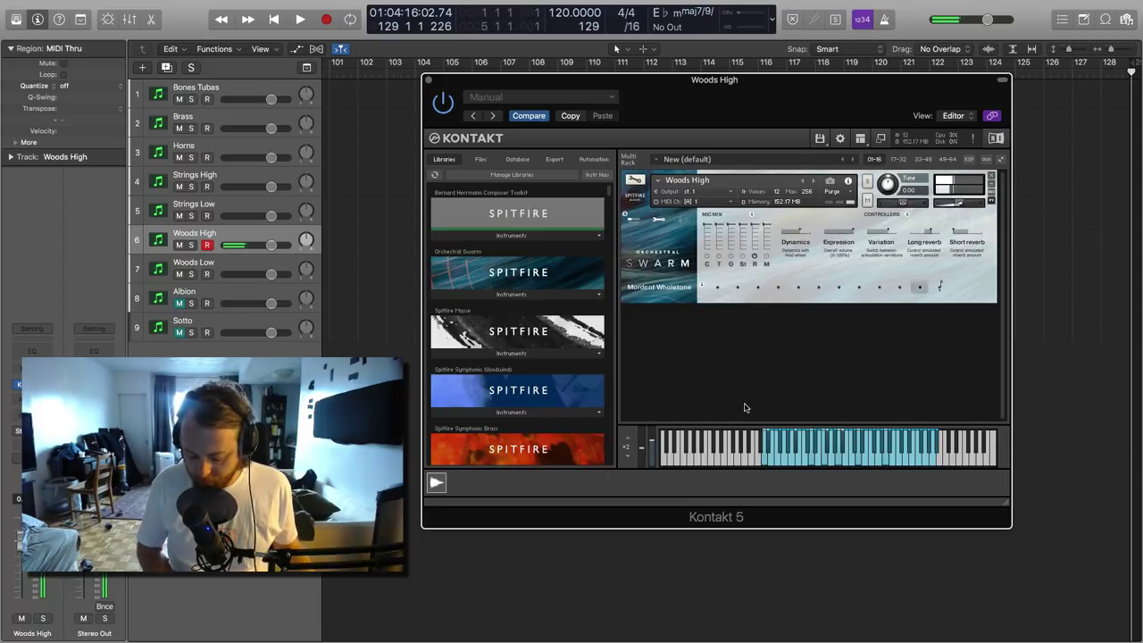
# Try Combo Swarm, Whisper Swarm and Clari Whisper Swarm in Woods High, add the C microphone, and end on Air Swarm.
pyautogui.click(878, 287)
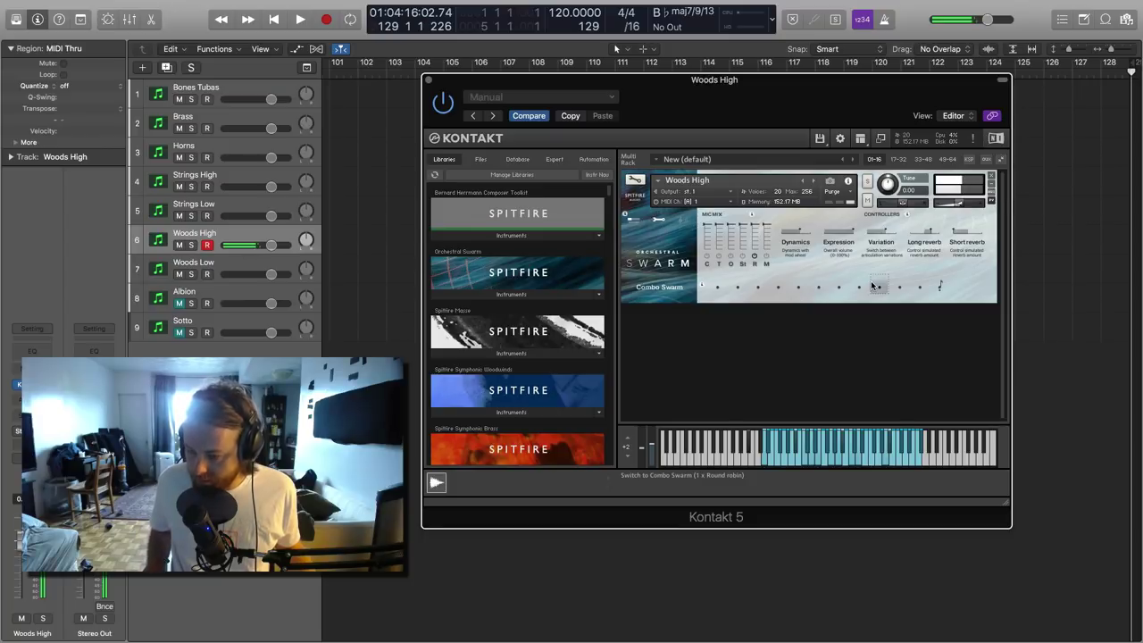
pyautogui.click(861, 286)
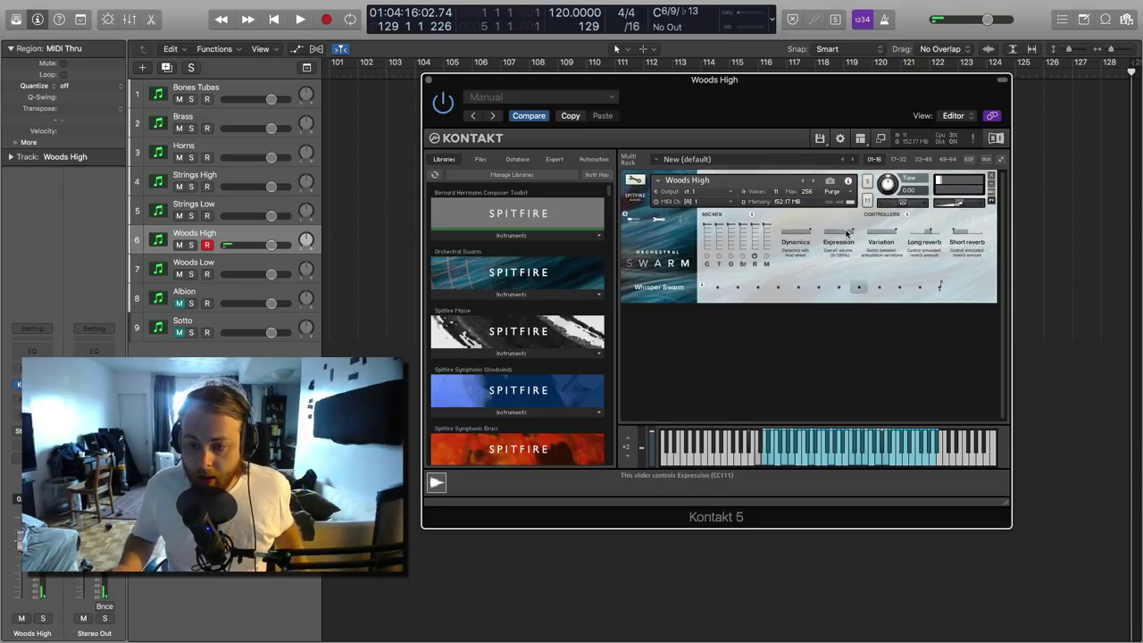
pyautogui.click(839, 282)
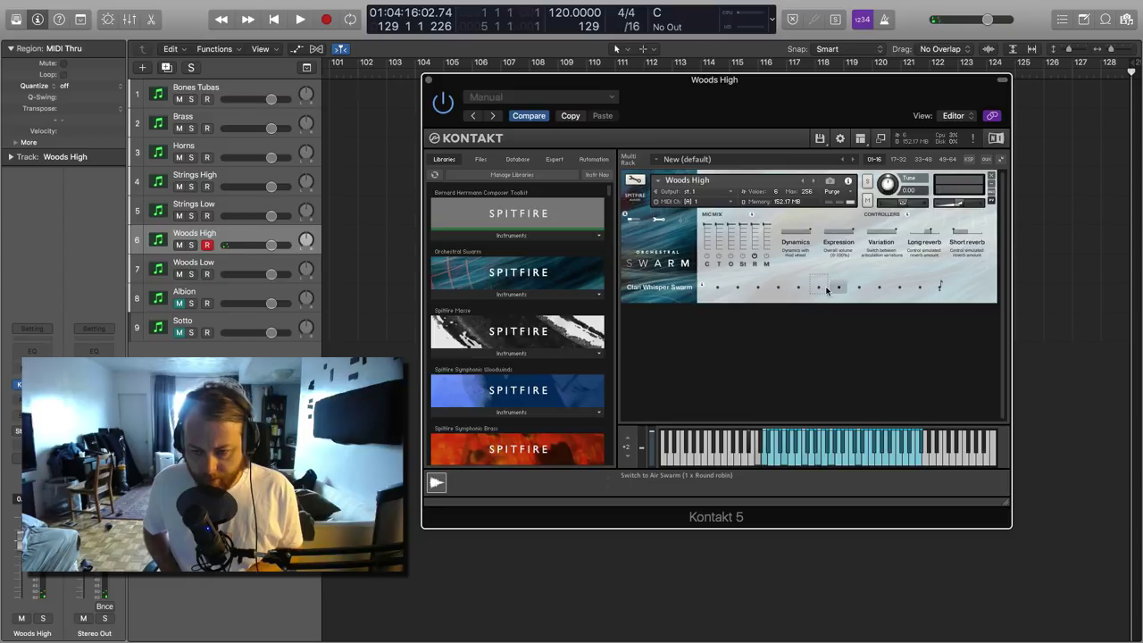
pyautogui.click(827, 291)
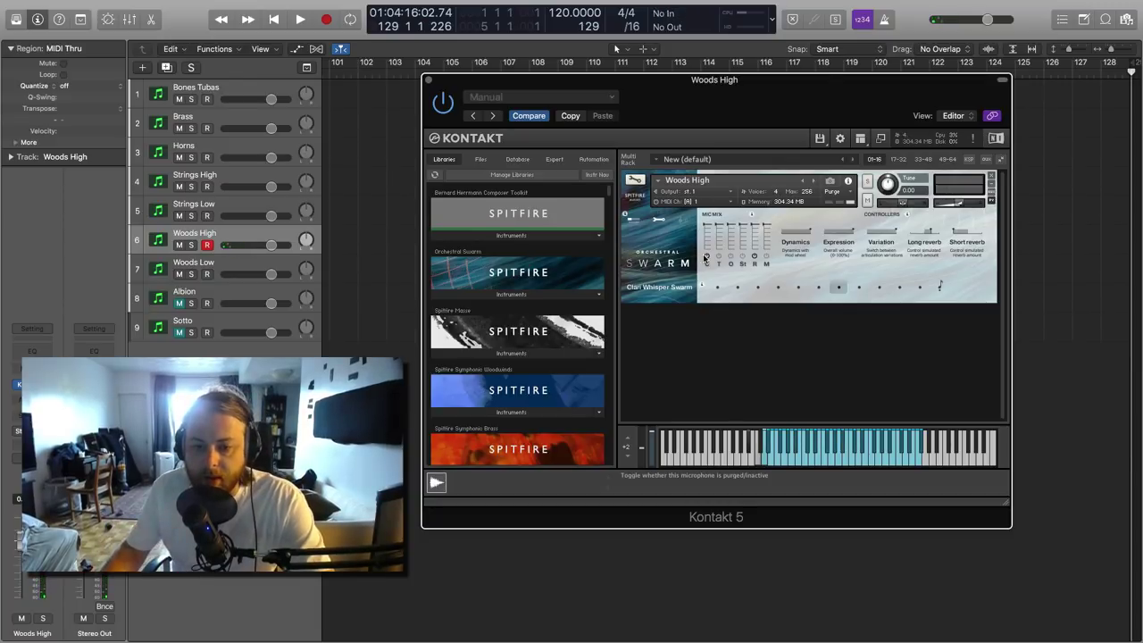
pyautogui.click(799, 287)
pyautogui.click(815, 288)
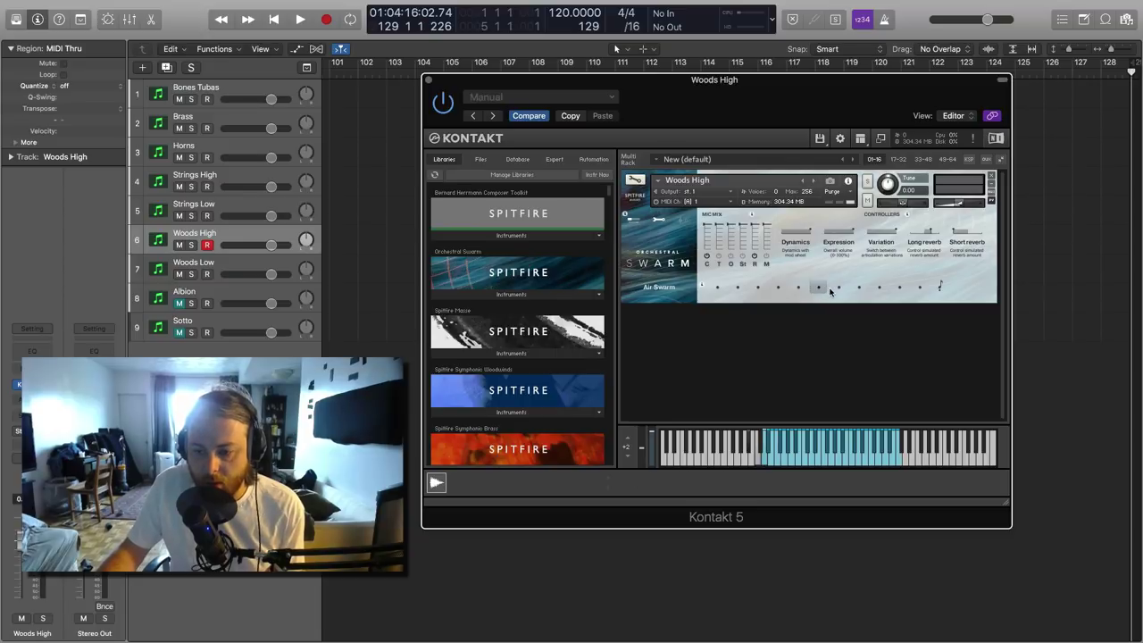
# In Woods High, layer the neighbouring articulation with Air Swarm and step through the earlier articulations, ending on Tenuto Swarm 2.
pyautogui.click(839, 287)
pyautogui.click(815, 288)
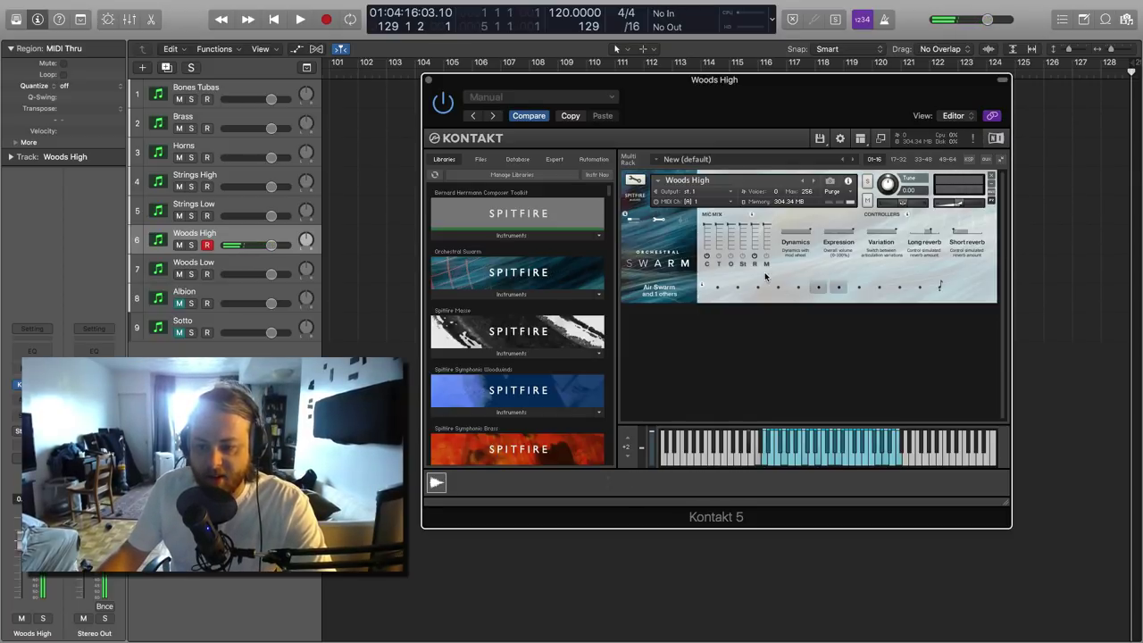
pyautogui.click(776, 286)
pyautogui.click(758, 287)
pyautogui.click(737, 287)
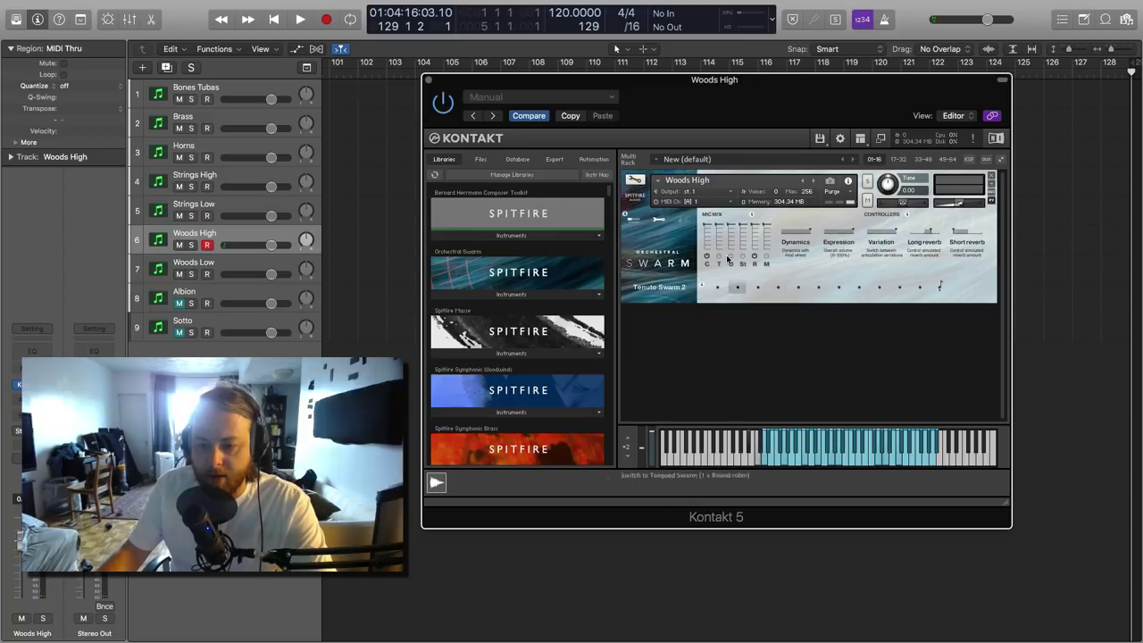
# On the Woods Low track, raise Dynamics and try the Slap Staccato, Bassoon Pop and Combo Swarm articulations.
pyautogui.click(229, 258)
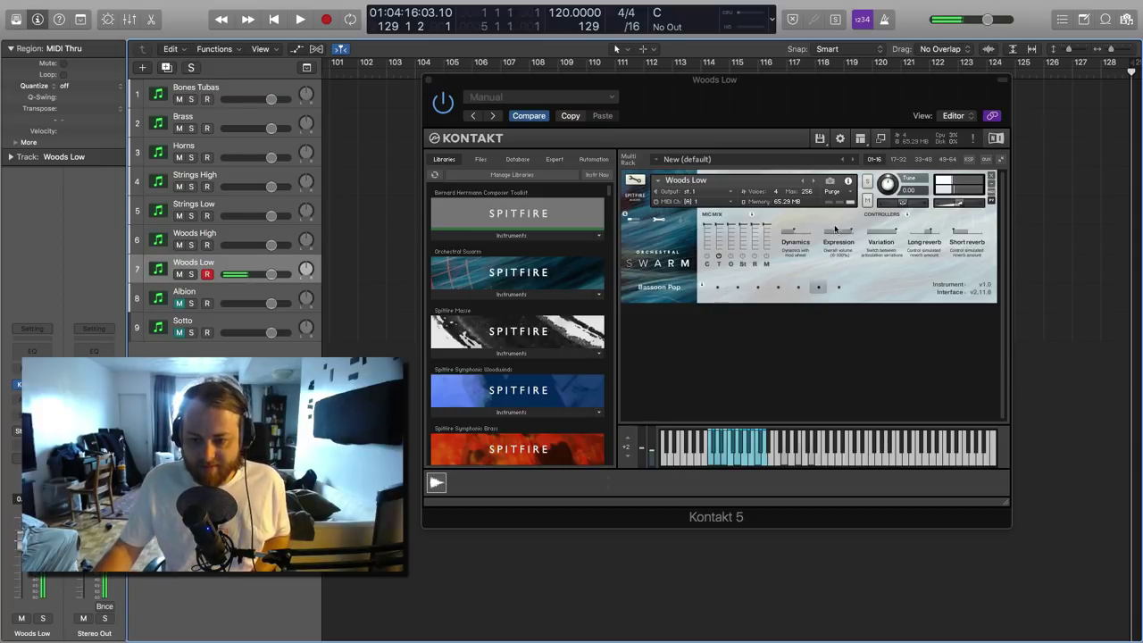
pyautogui.click(785, 234)
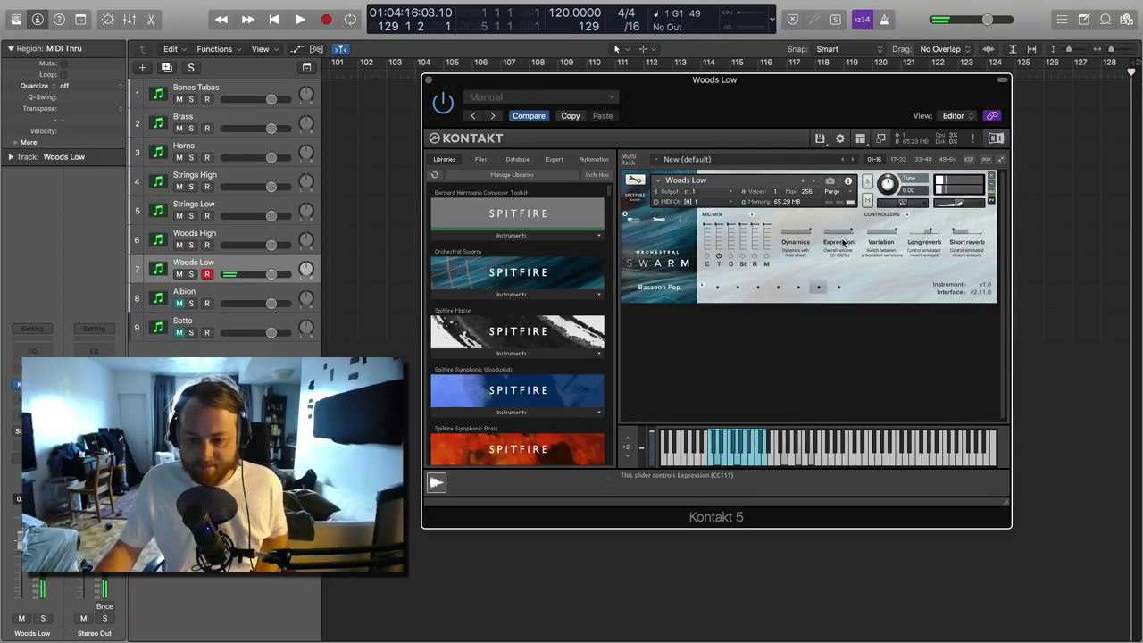
pyautogui.click(838, 288)
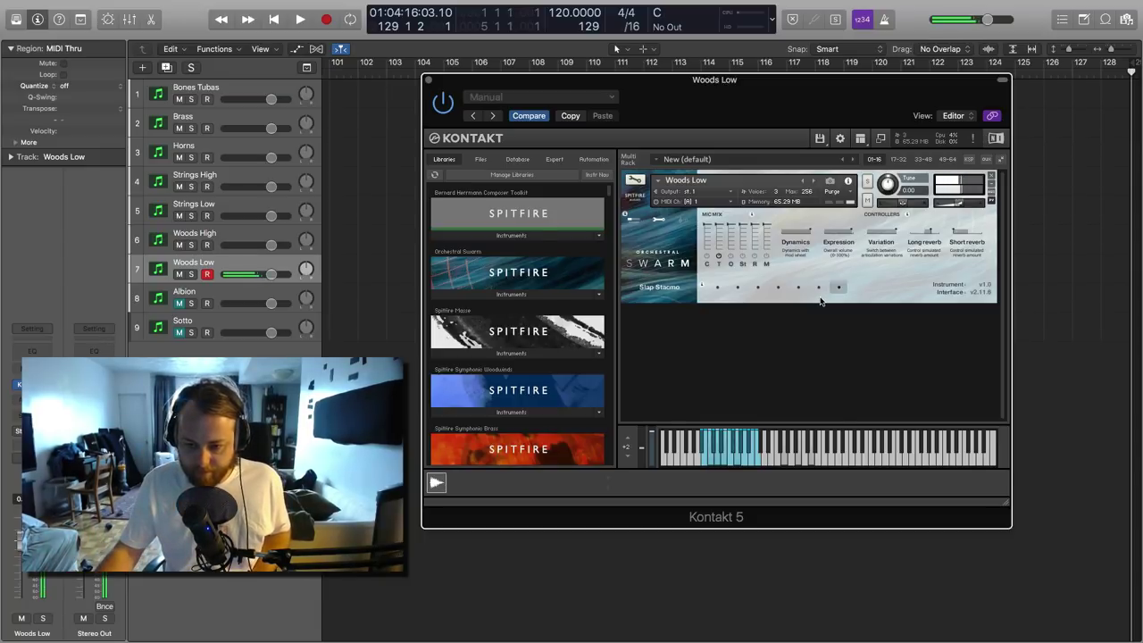
pyautogui.click(821, 289)
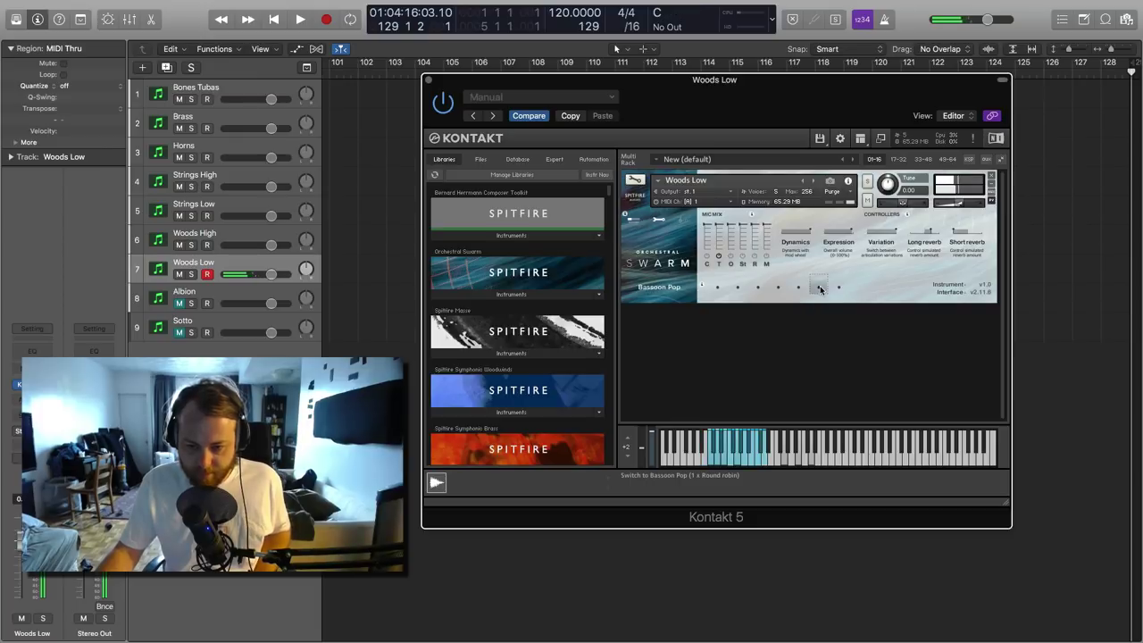
pyautogui.click(802, 289)
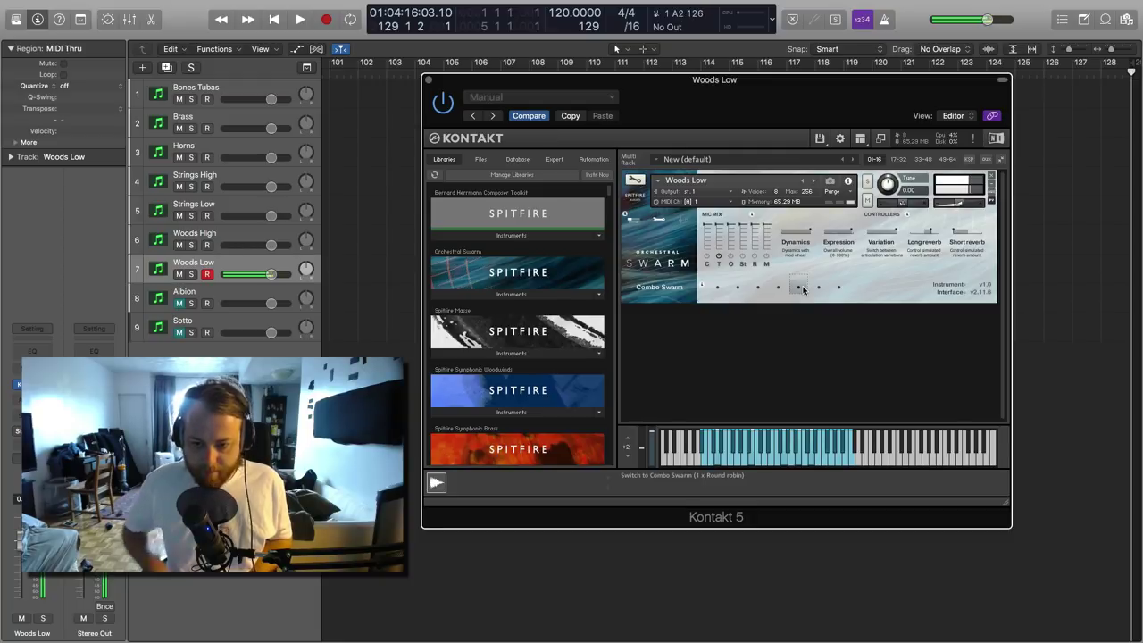
# Try Tongued Swarm and Tenuto Swarm in Woods Low, ending on Bassoon Pop.
pyautogui.click(734, 288)
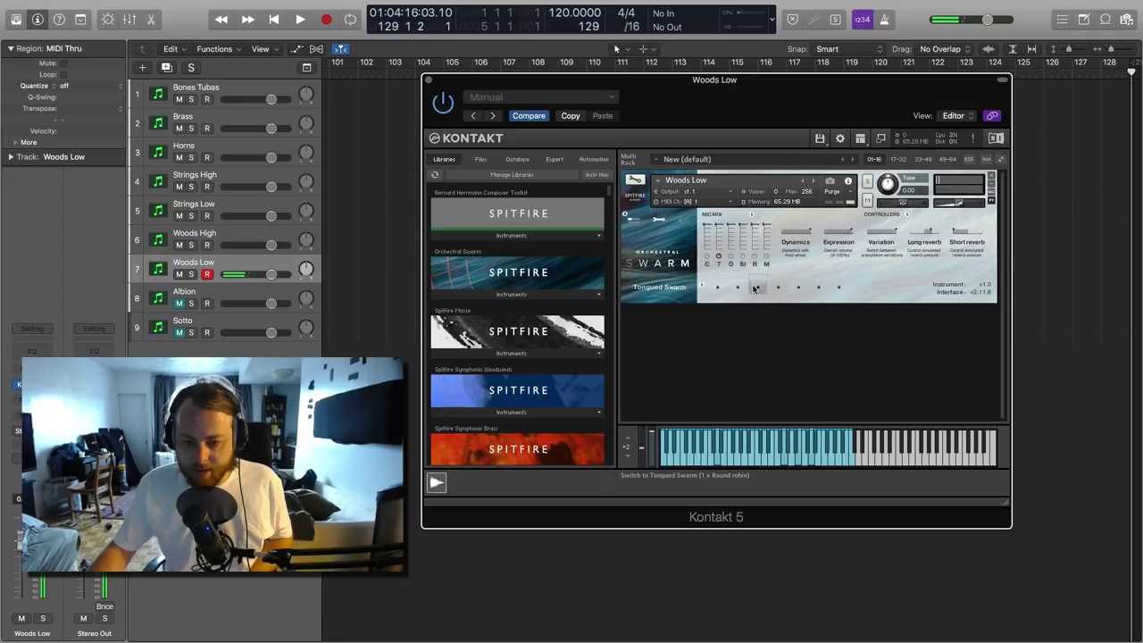
pyautogui.click(717, 288)
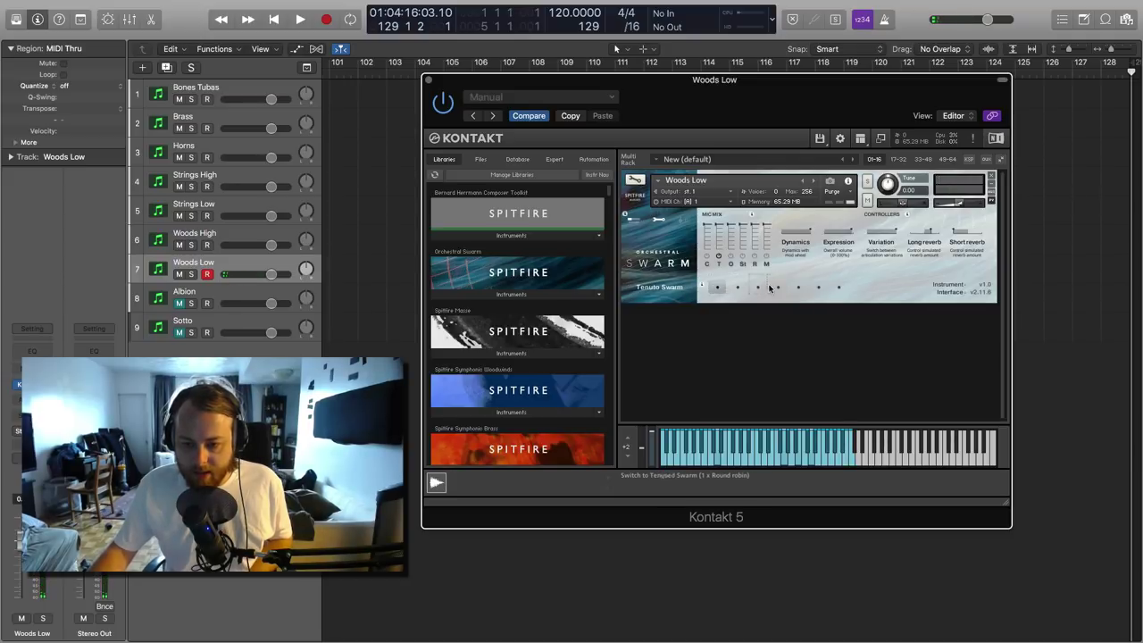
pyautogui.click(823, 288)
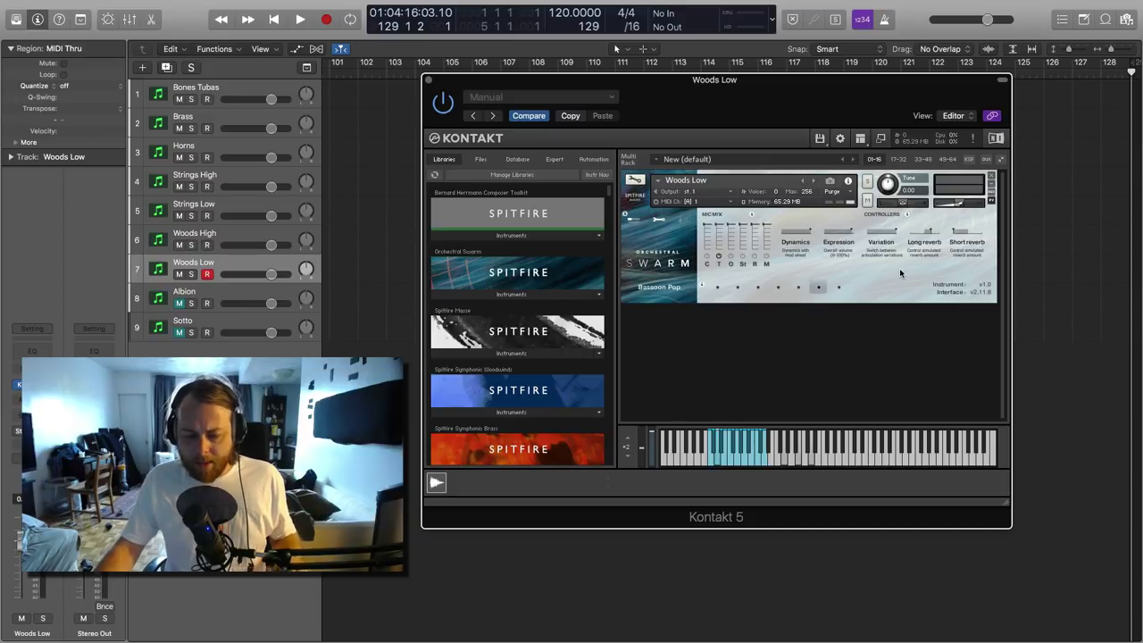
# Switch to the library manual in Safari, search it for "convo" to read about the reverb controls, and return to the Logic project.
pyautogui.press('super+Tab')
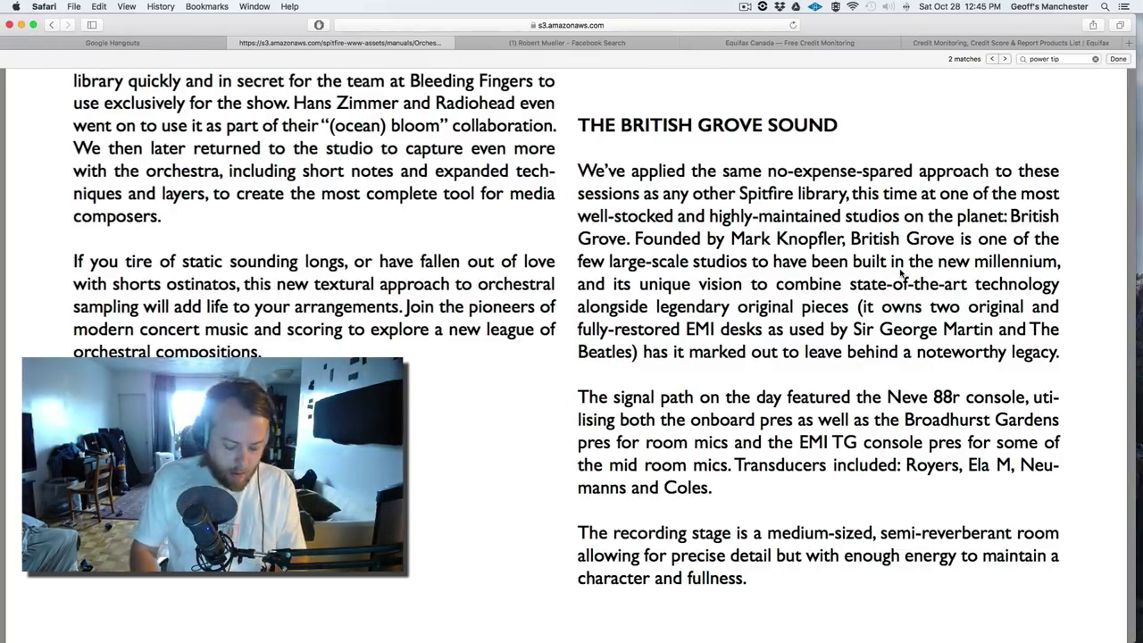
pyautogui.press('super+f')
pyautogui.write('convo')
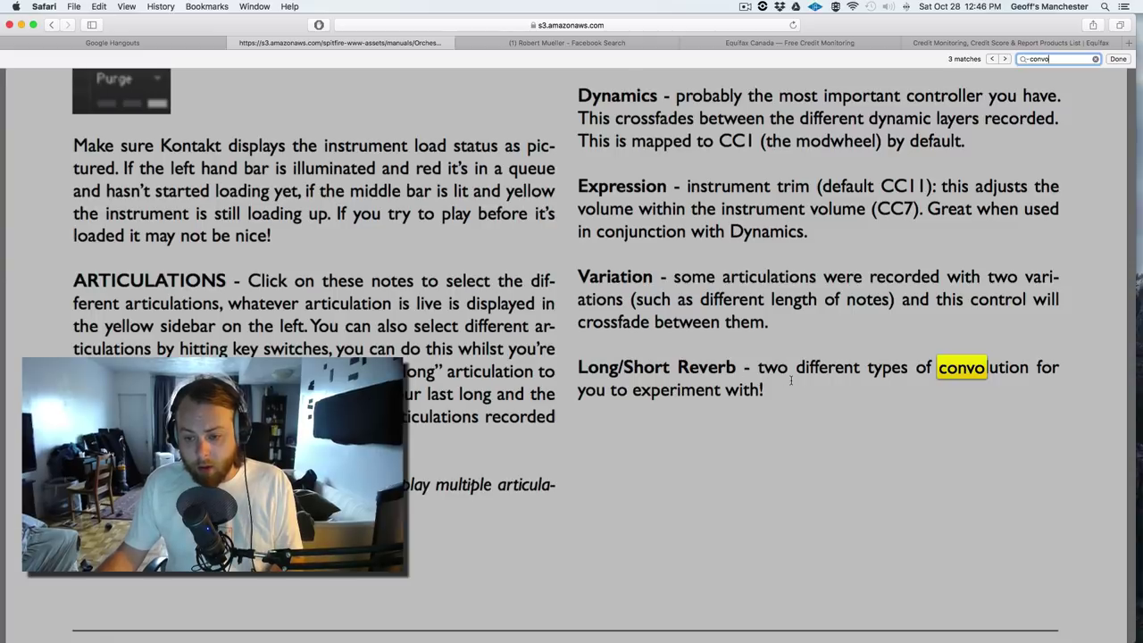
pyautogui.press('super+Tab')
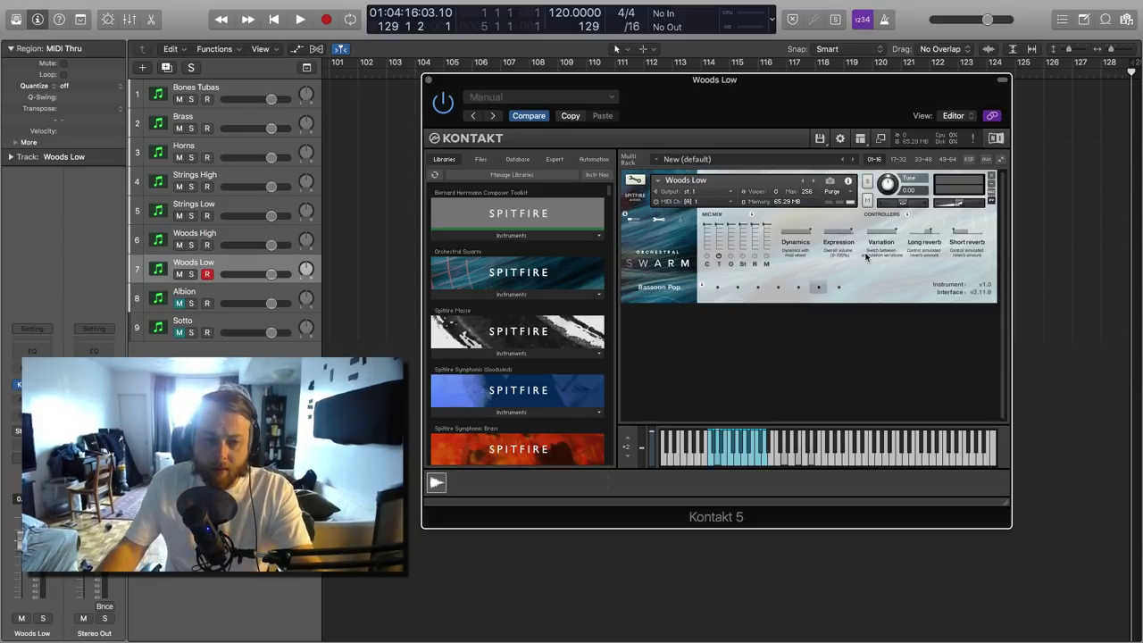
# Go past Brass and Horns to the Albion track and try its Gypsy Short, Air Ice and Tratto, and Air and Ice articulations.
pyautogui.click(229, 123)
pyautogui.click(231, 142)
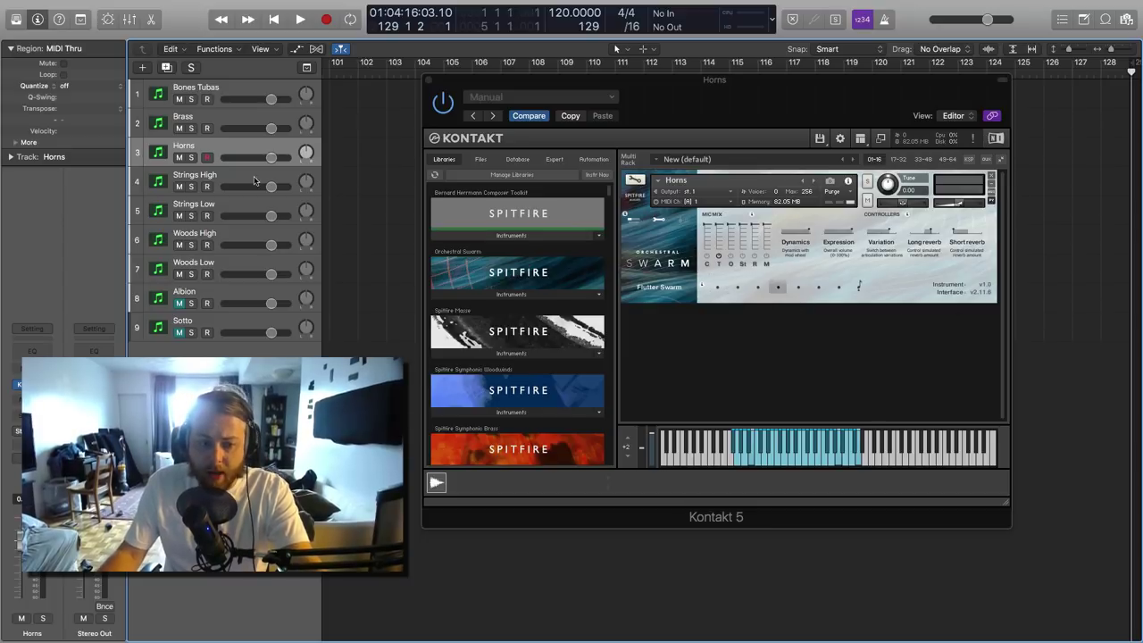
pyautogui.click(209, 289)
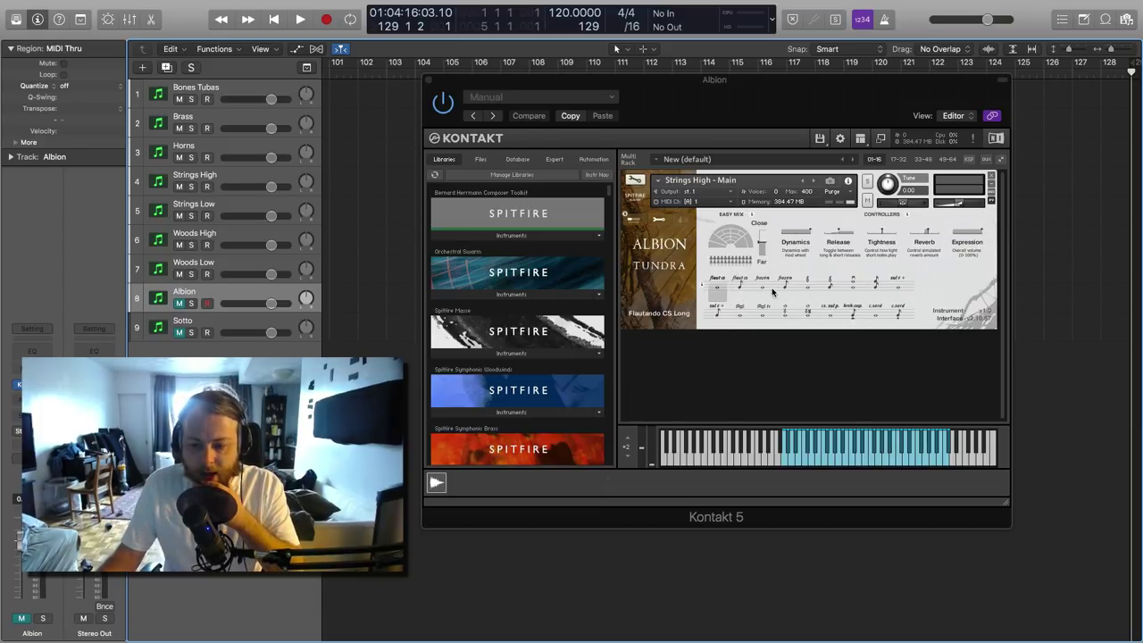
pyautogui.click(834, 286)
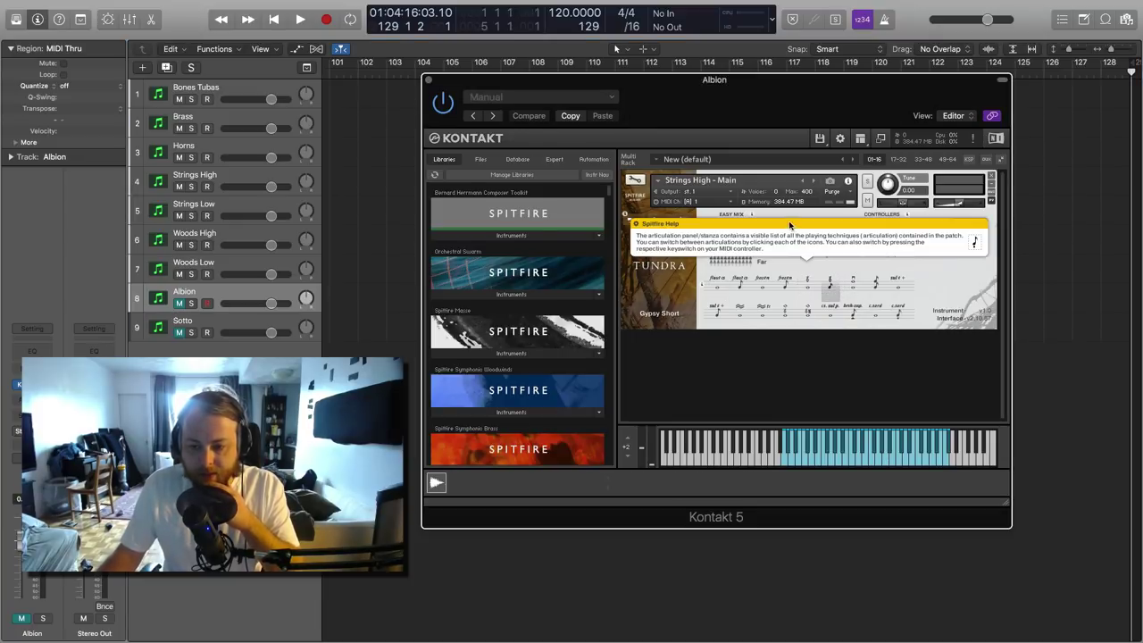
pyautogui.click(792, 224)
pyautogui.click(853, 313)
pyautogui.click(761, 312)
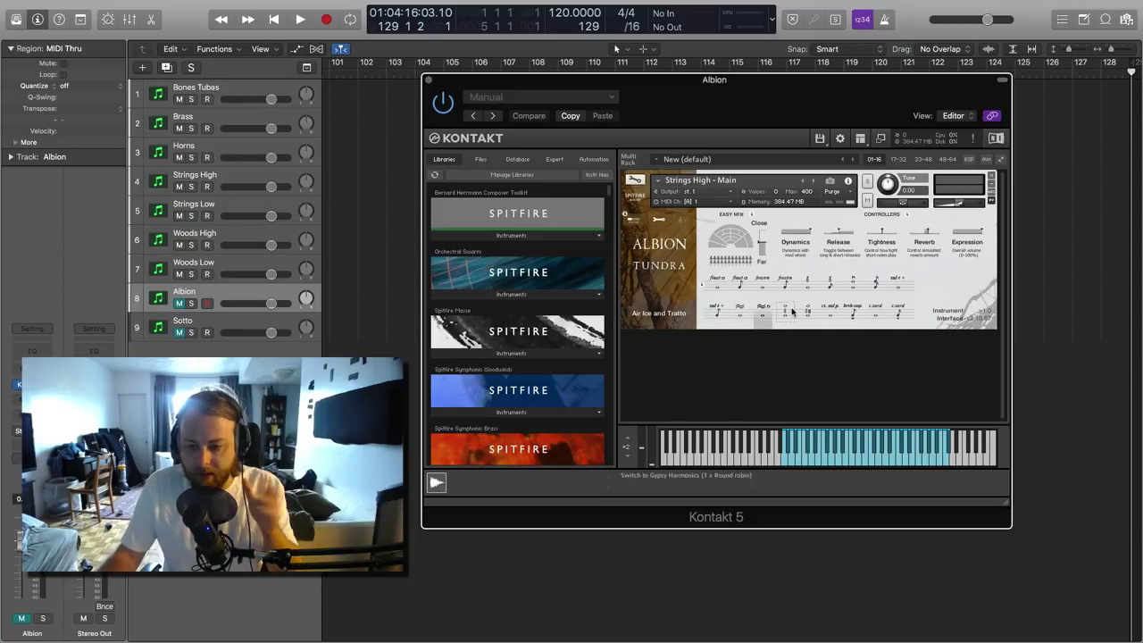
pyautogui.click(737, 318)
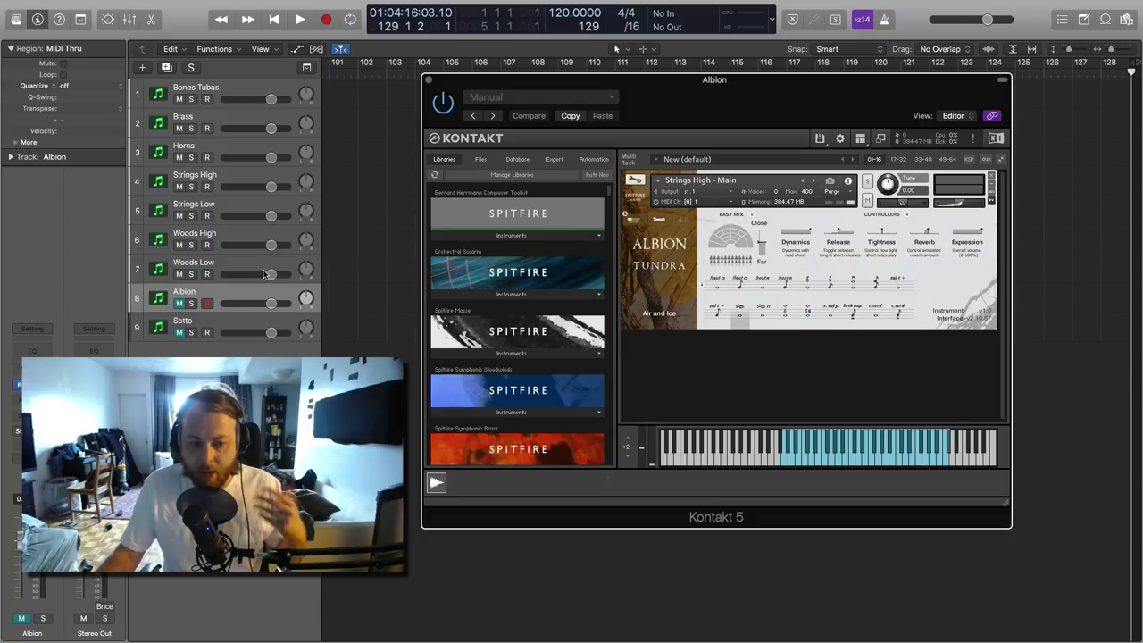
# On the Strings High track, step through the articulations to Flautando Swarm and Spiccato Sul Pont.
pyautogui.click(226, 180)
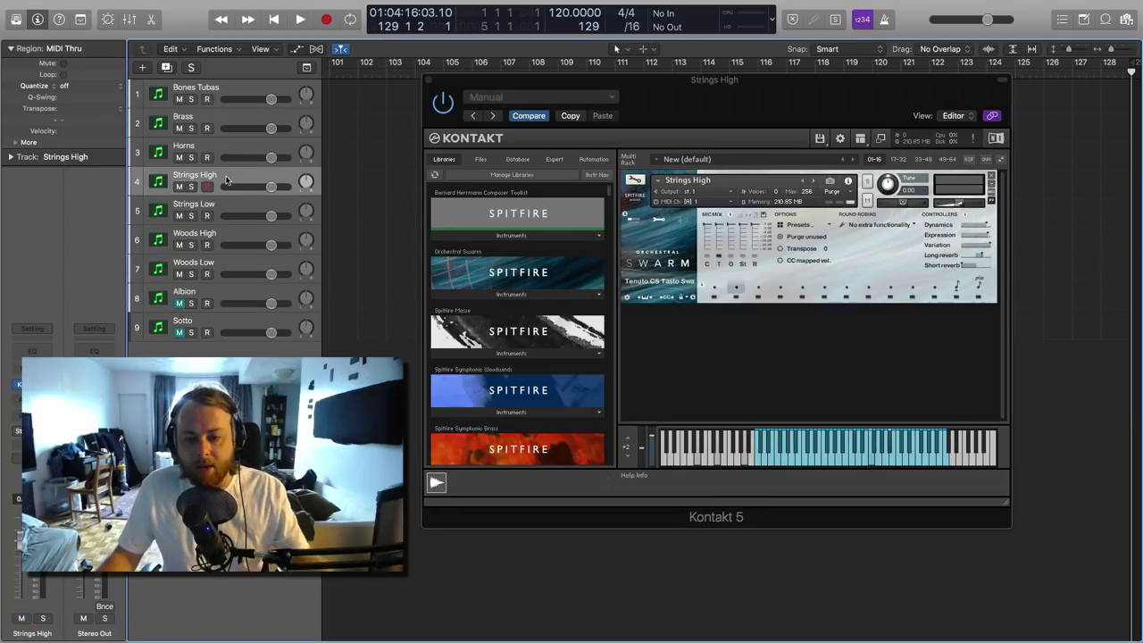
pyautogui.click(779, 287)
pyautogui.click(801, 286)
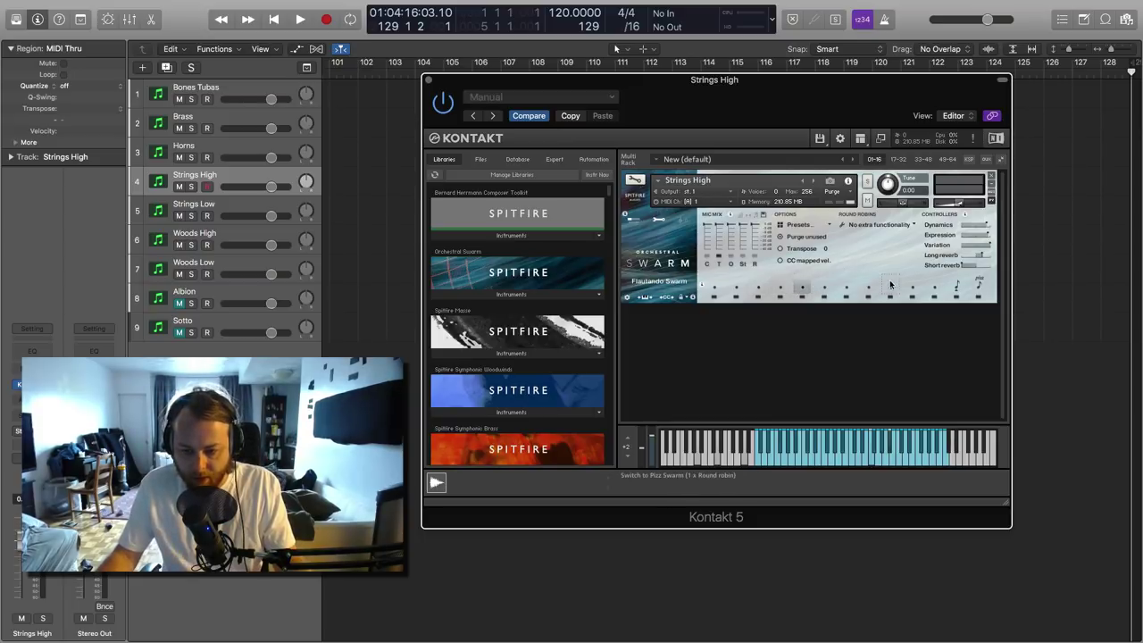
pyautogui.click(823, 286)
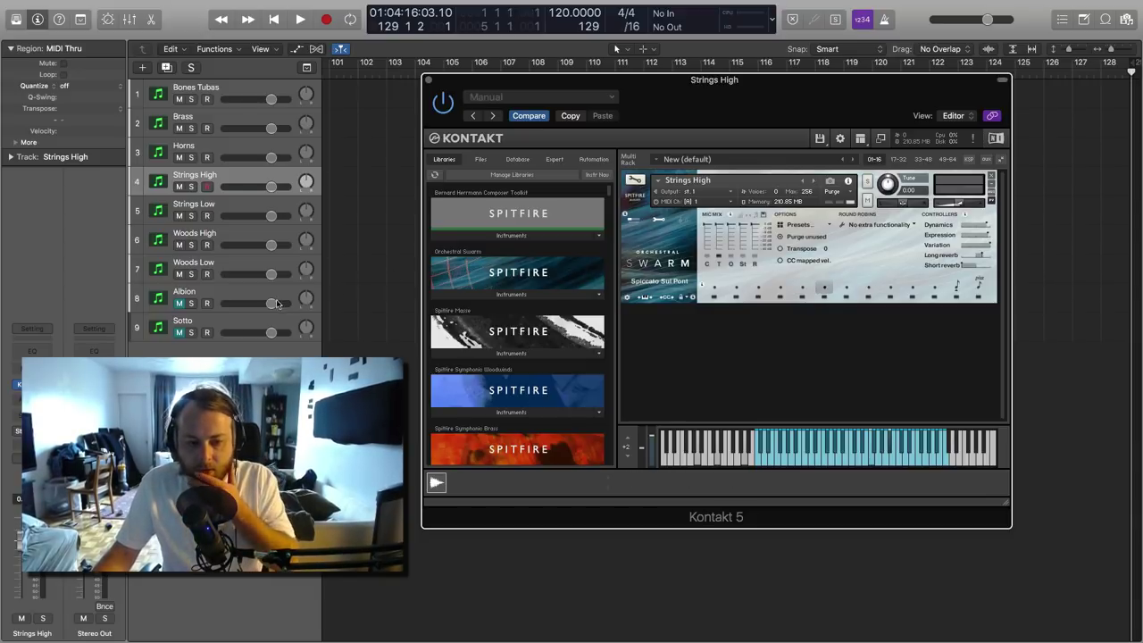
# Show the Sotto track's instrument and enlarge the Kontakt window to fit all of its phrase sections.
pyautogui.click(239, 325)
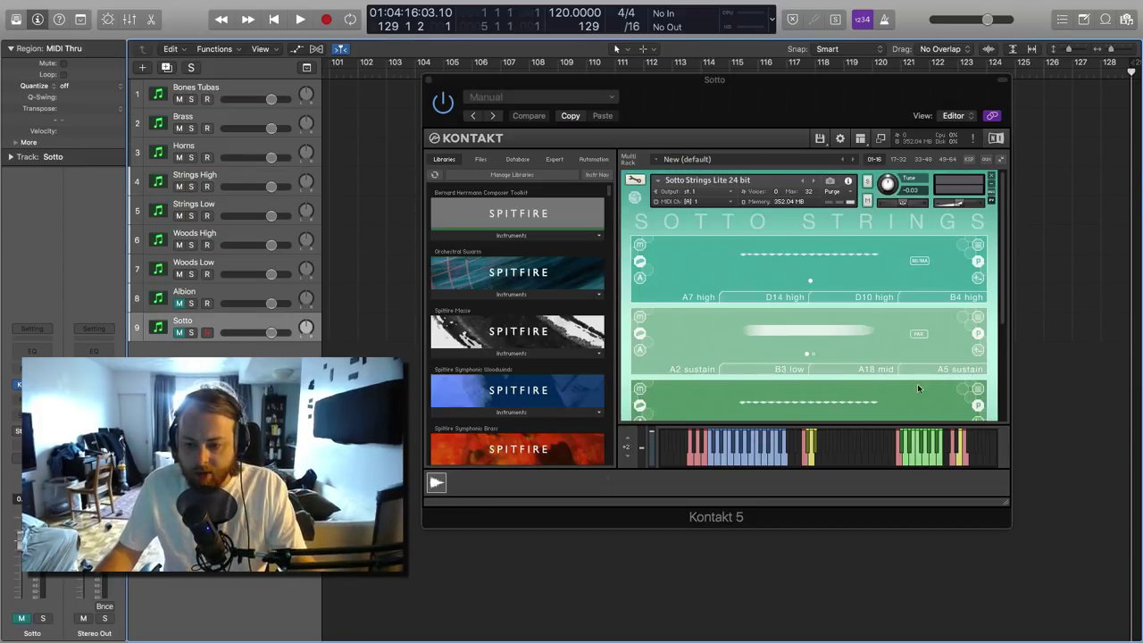
pyautogui.click(1007, 520)
pyautogui.moveTo(1007, 521); pyautogui.dragTo(1027, 636)
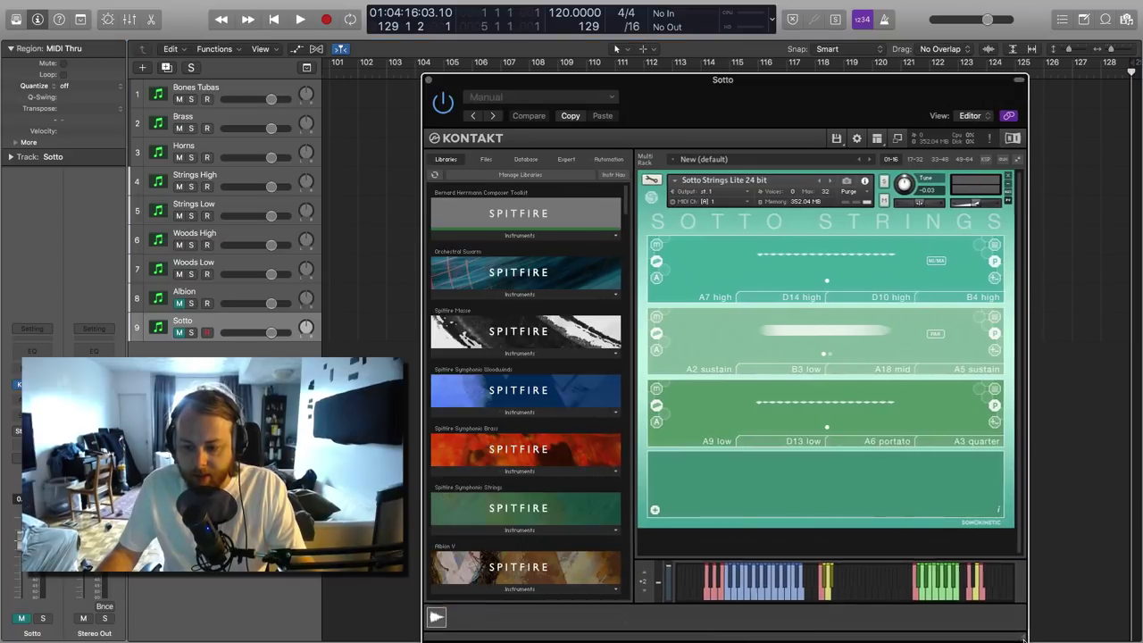
# Open the phrase picker for the first Sotto Strings section, unmute the Sotto track and preview the repeated-note and cloud-shaped phrases.
pyautogui.click(811, 259)
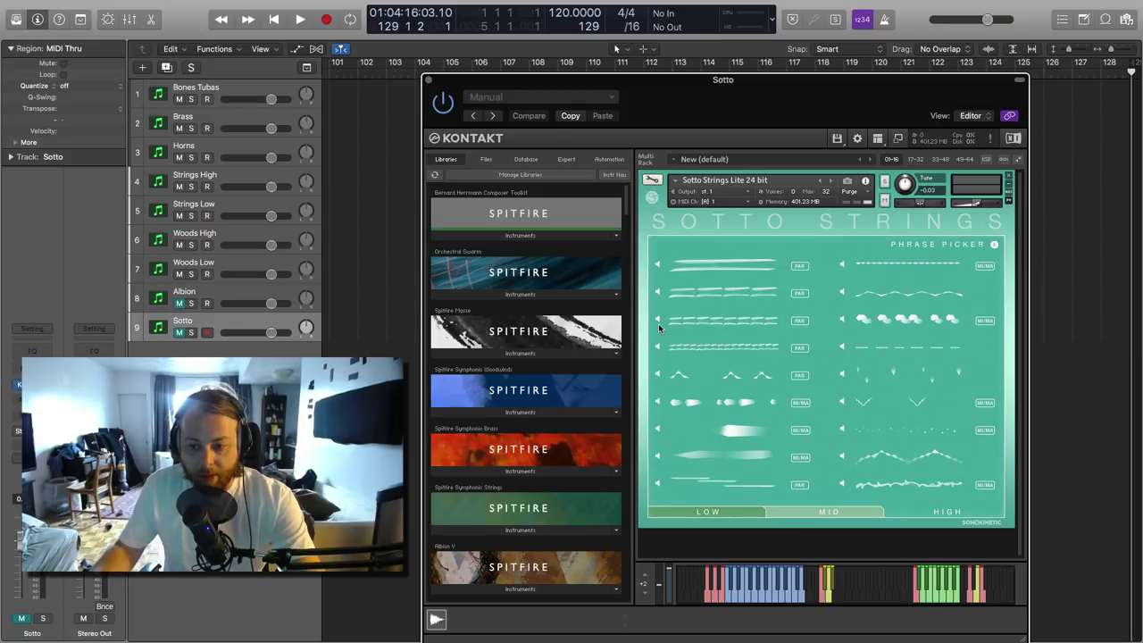
pyautogui.click(840, 320)
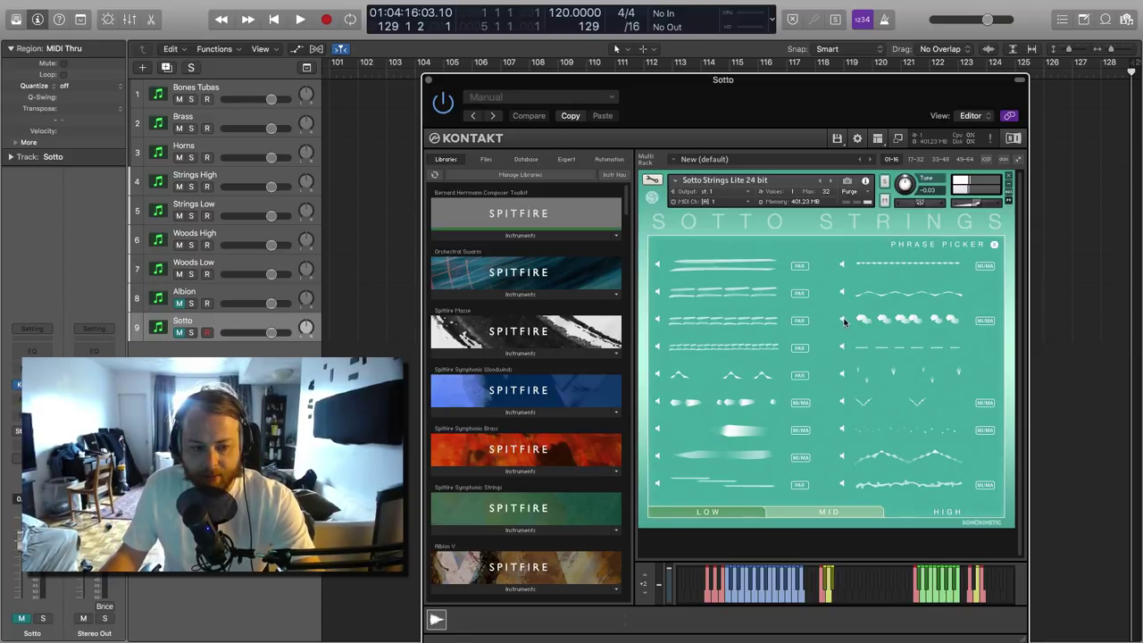
pyautogui.click(178, 332)
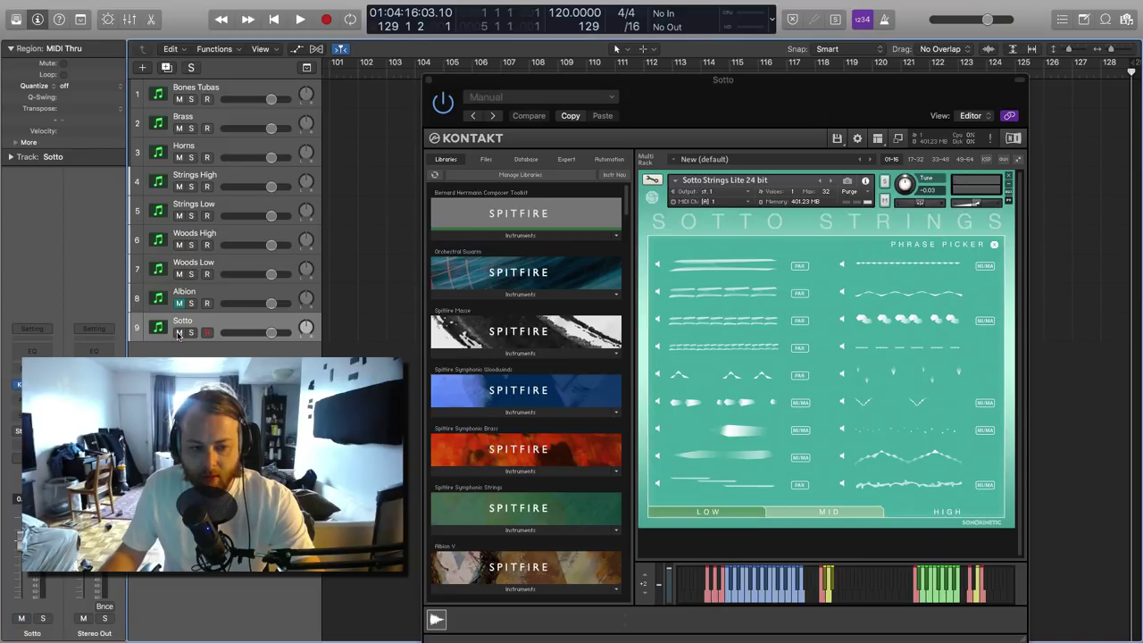
pyautogui.click(840, 265)
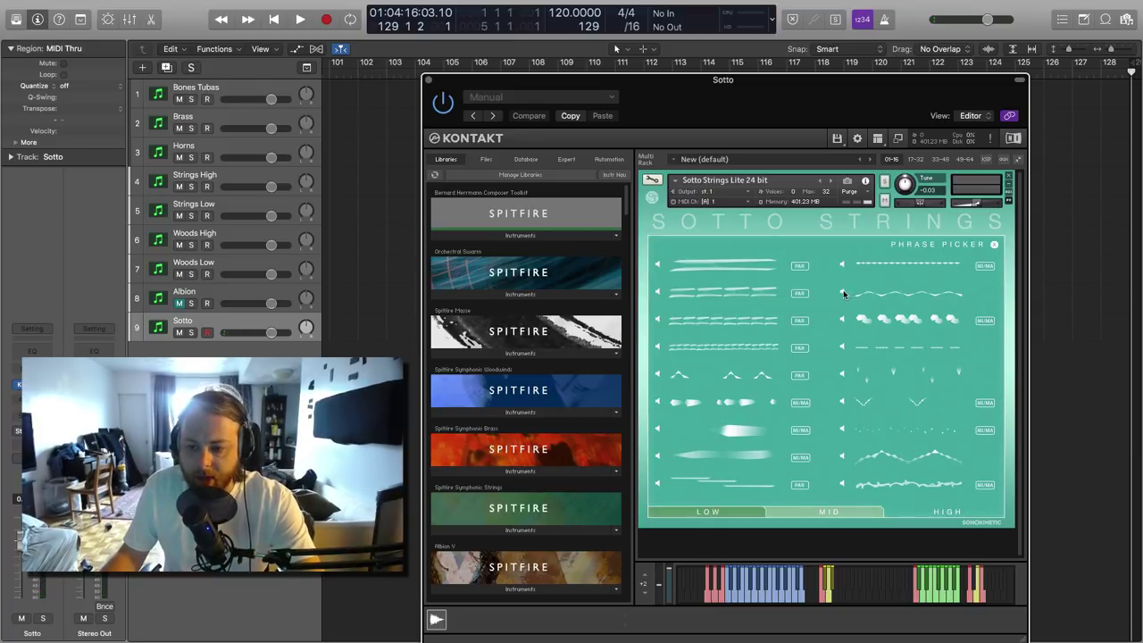
pyautogui.click(841, 320)
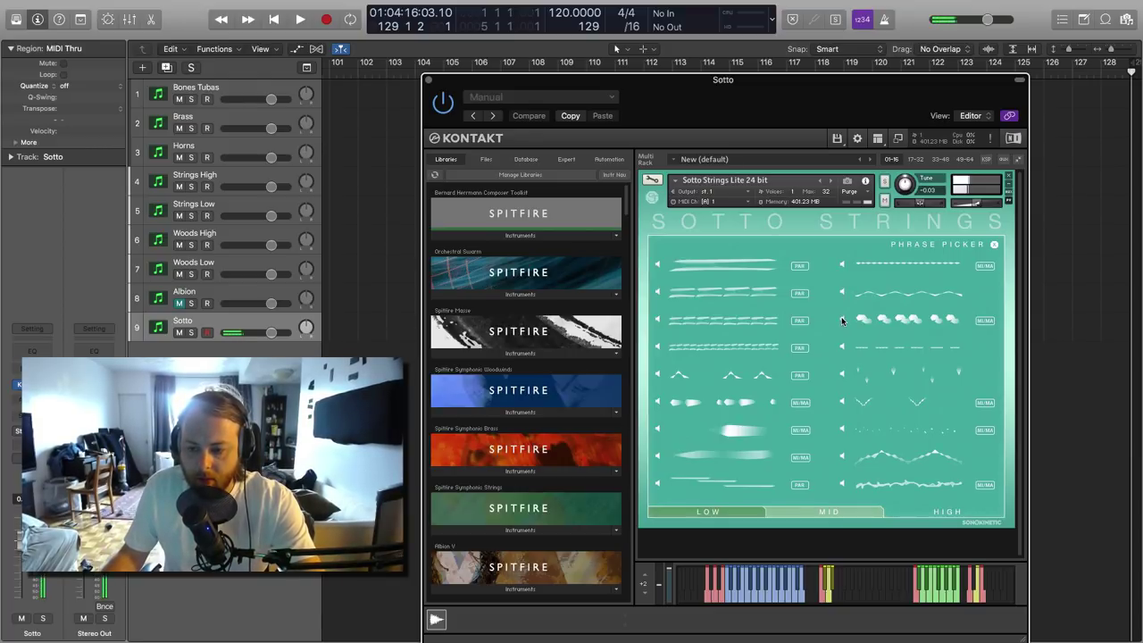
# Load the double-peaked high phrase into the first Sotto section, reopen the phrase picker, and preview that phrase and others.
pyautogui.click(844, 459)
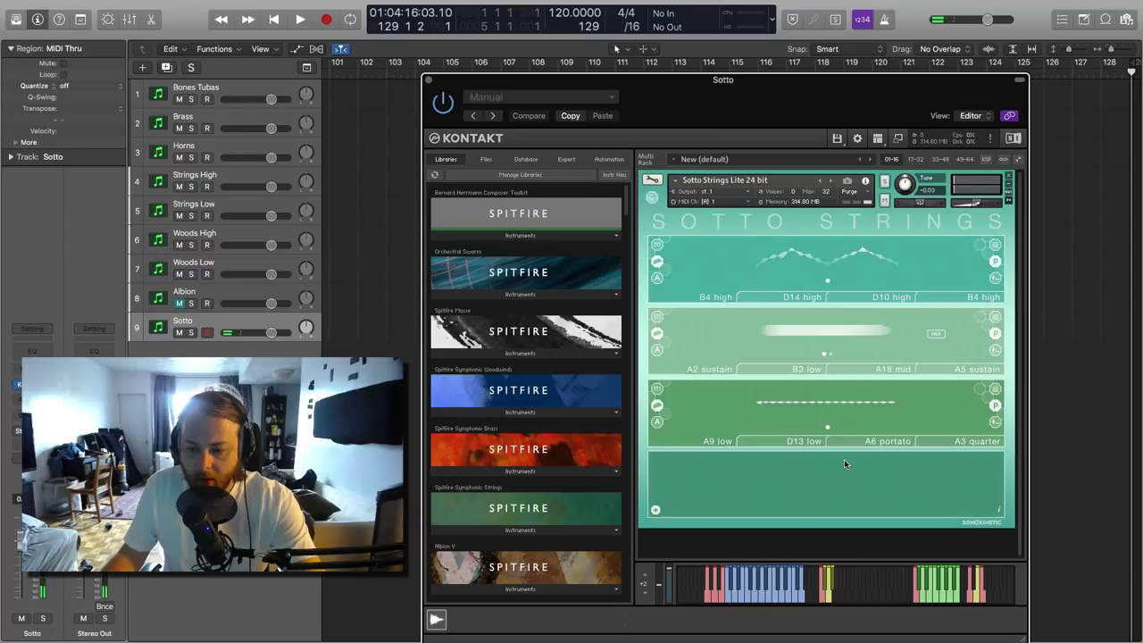
pyautogui.click(844, 459)
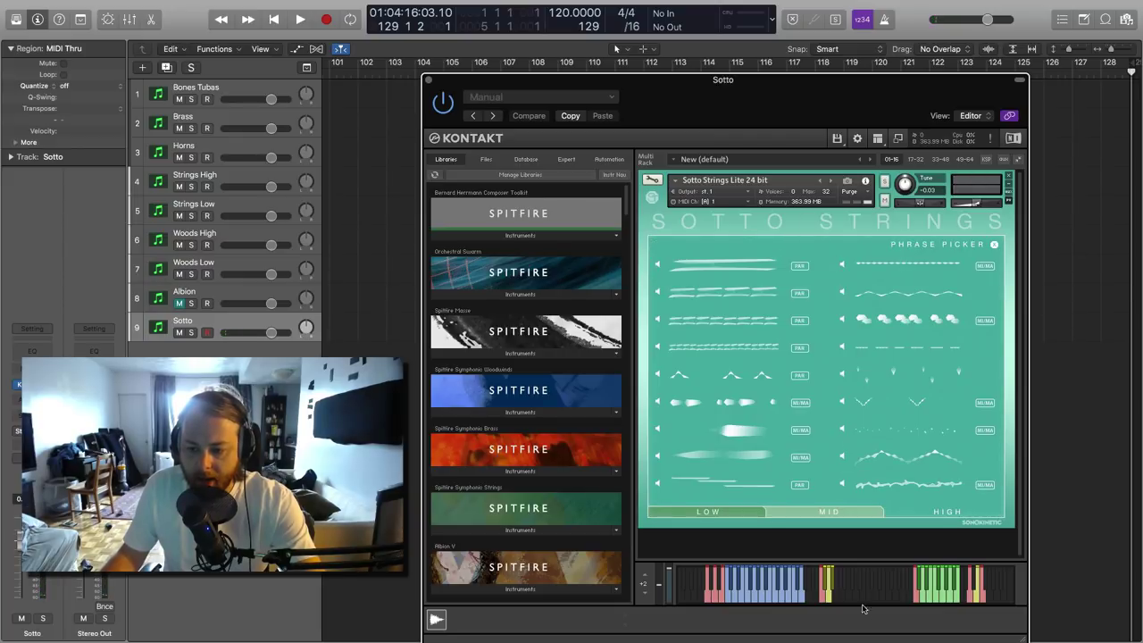
pyautogui.click(841, 459)
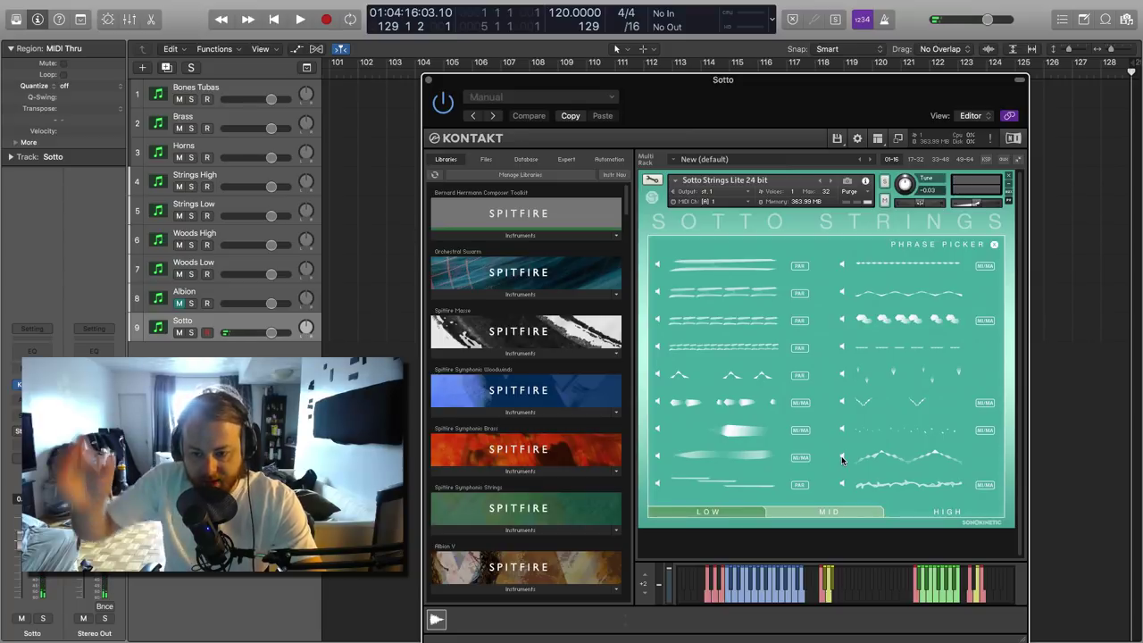
pyautogui.click(841, 485)
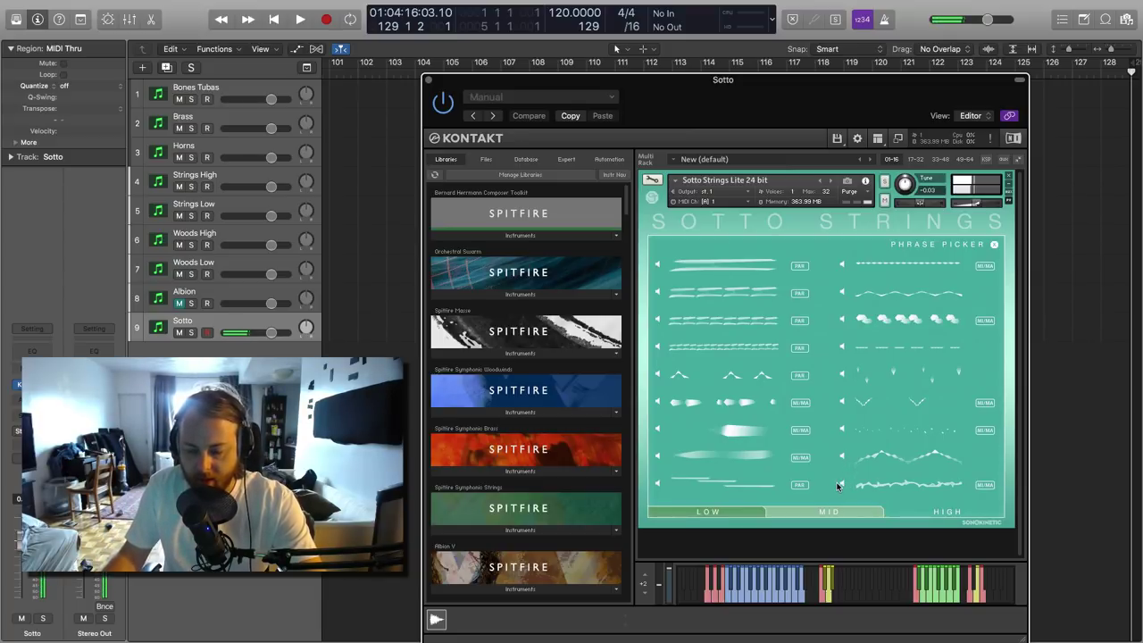
pyautogui.click(658, 375)
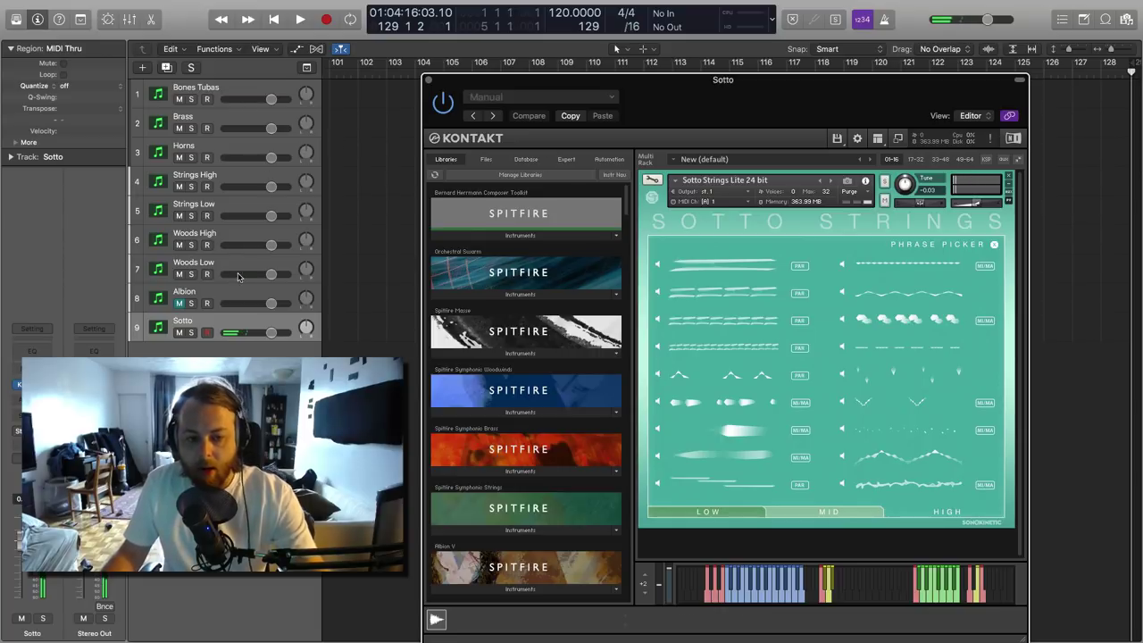
# Mute the Sotto track and switch to the Strings Low track.
pyautogui.click(180, 332)
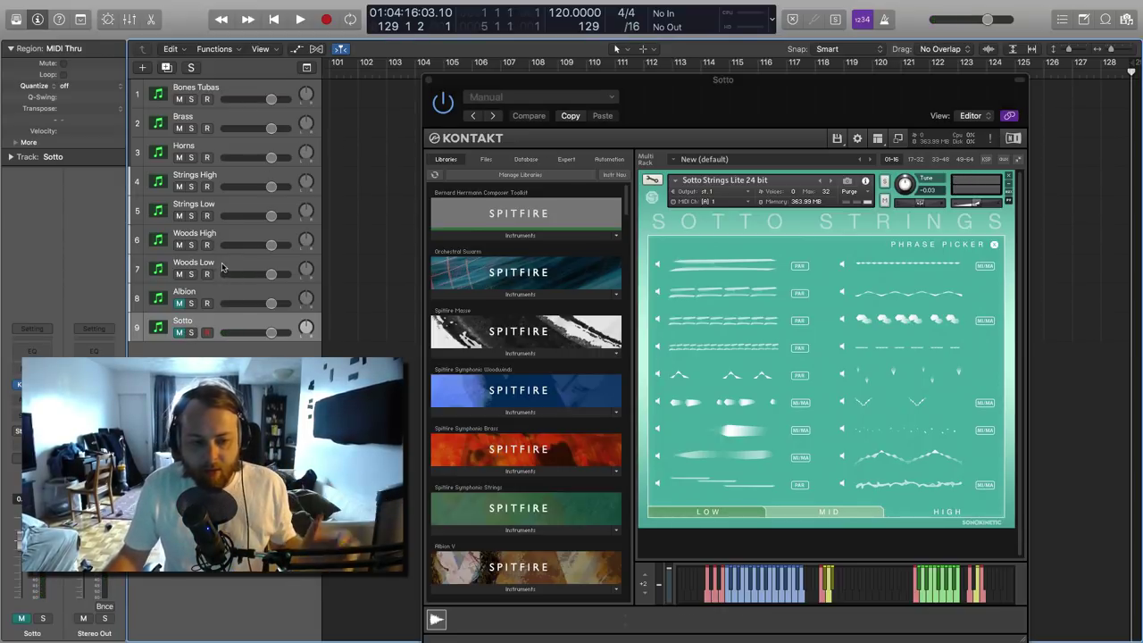
pyautogui.click(221, 211)
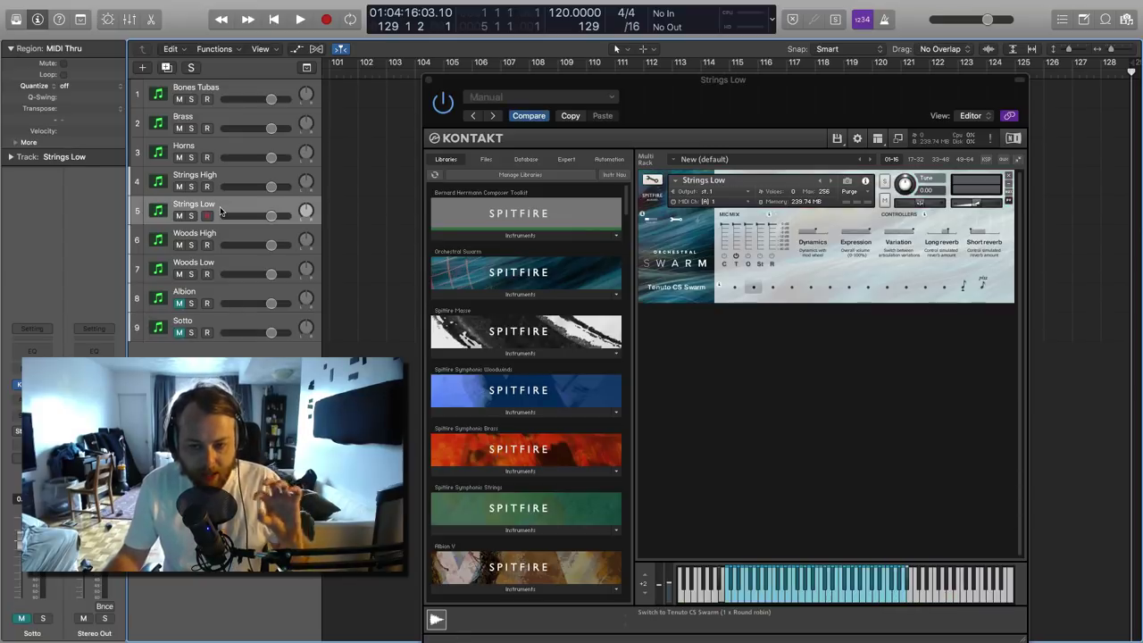